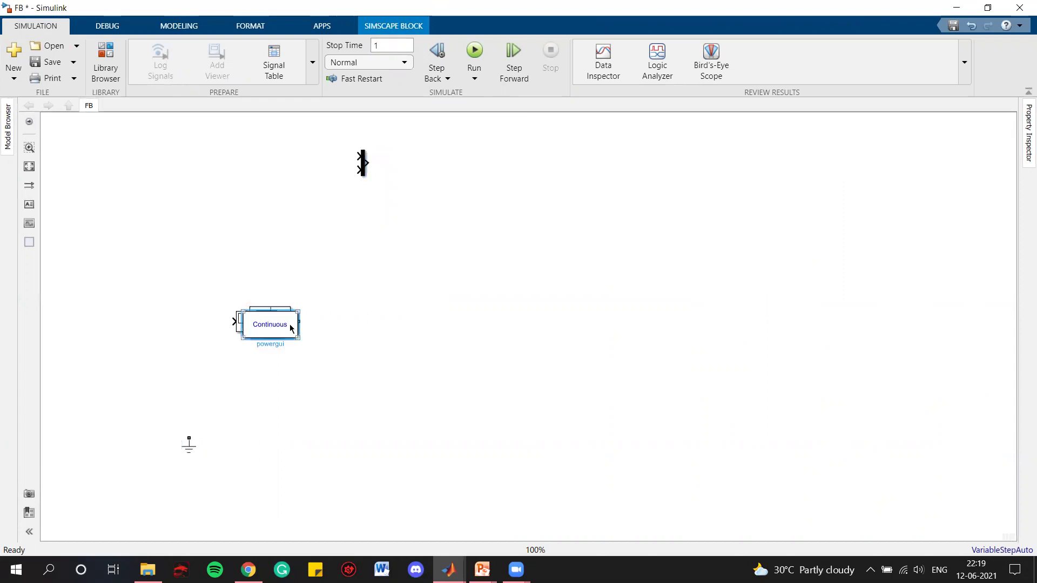
Step: Move the powergui, Display, Scope and Relational Operator blocks out of the stacked pile to separate spots on the canvas
left_click(286, 324)
left_click_drag(286, 324, 792, 408)
left_click(273, 330)
left_click_drag(511, 327, 756, 338)
left_click_drag(266, 323, 285, 186)
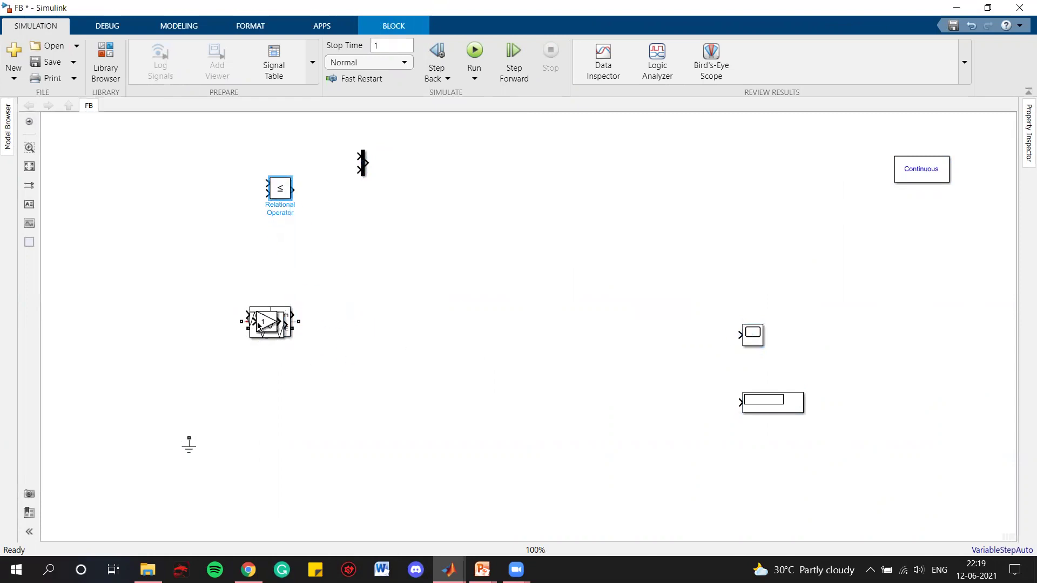
Step: Separate the Gain, Sine Wave and Triangle Generator blocks from the pile and delete the Sine Wave Function block
left_click_drag(266, 322, 172, 174)
left_click_drag(266, 323, 113, 232)
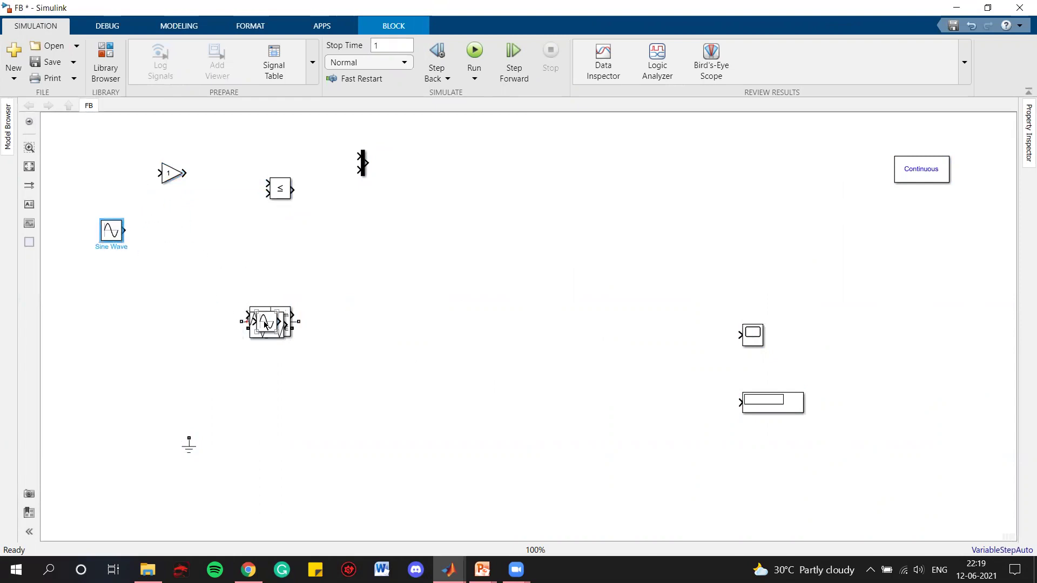
left_click_drag(271, 324, 201, 254)
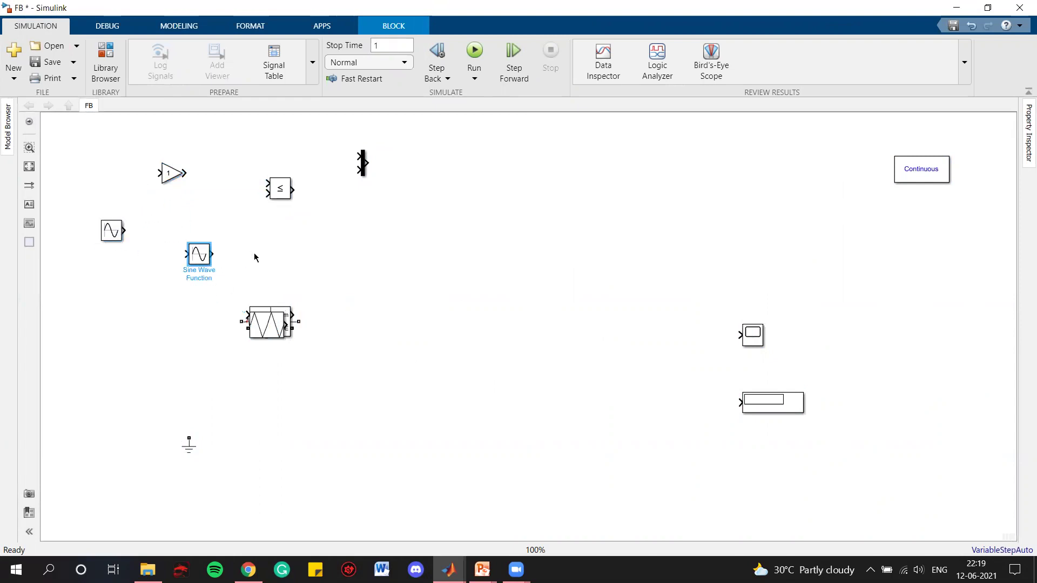
key("Delete")
left_click_drag(267, 323, 94, 152)
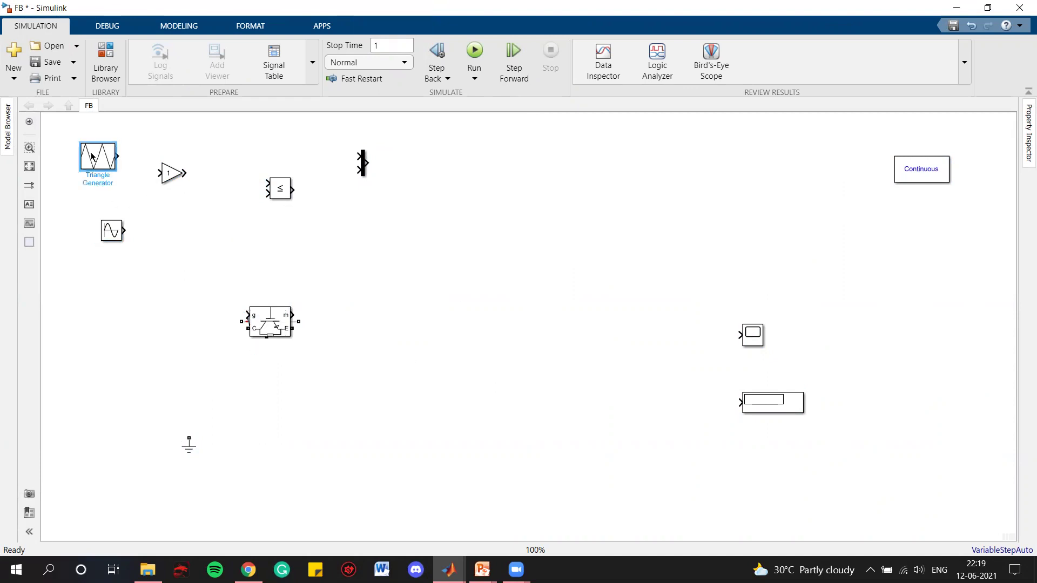
Step: Spread out the remaining stacked blocks: IGBT, Current Measurement, Voltage Measurement, Series RLC Branch and DC voltage source
left_click_drag(260, 322, 405, 342)
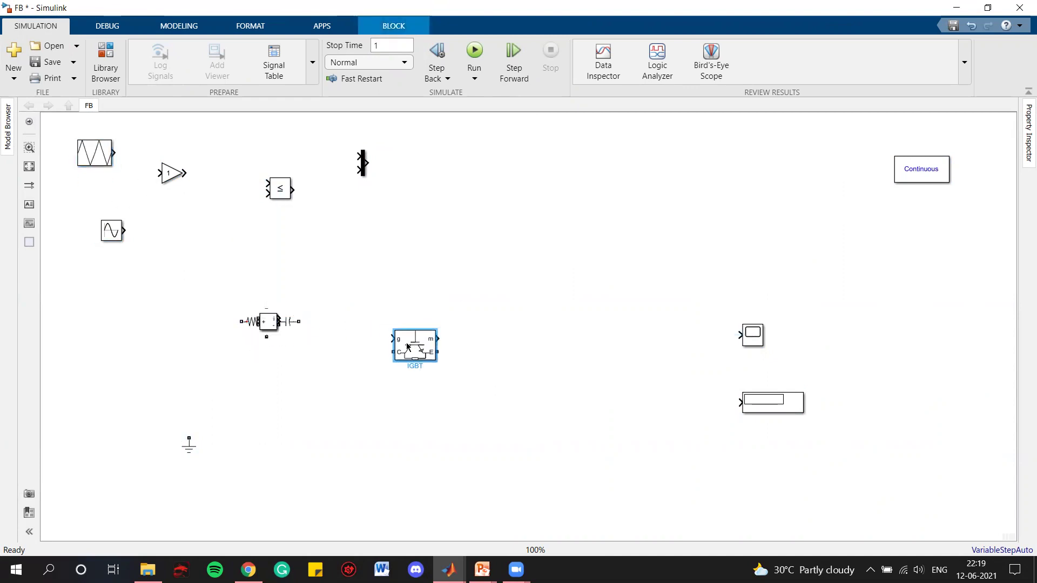
left_click_drag(272, 321, 491, 421)
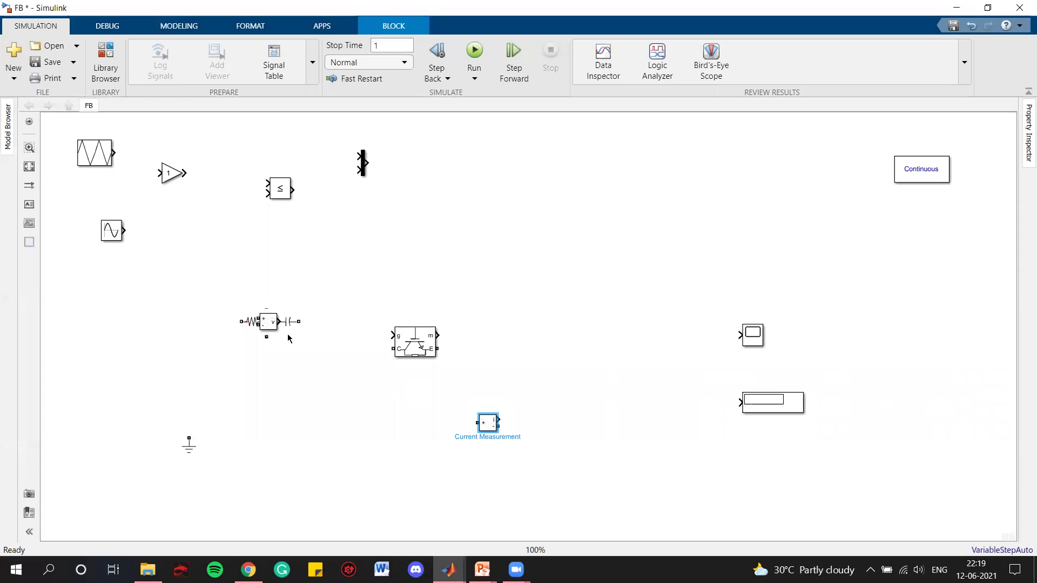
left_click_drag(266, 326, 559, 273)
left_click_drag(266, 323, 108, 340)
Step: Rotate the IGBT block so its collector is at the top and its emitter at the bottom
left_click(419, 341)
key("ctrl+r")
key("ctrl+r")
key("ctrl+r")
key("ctrl+r")
key("ctrl+r")
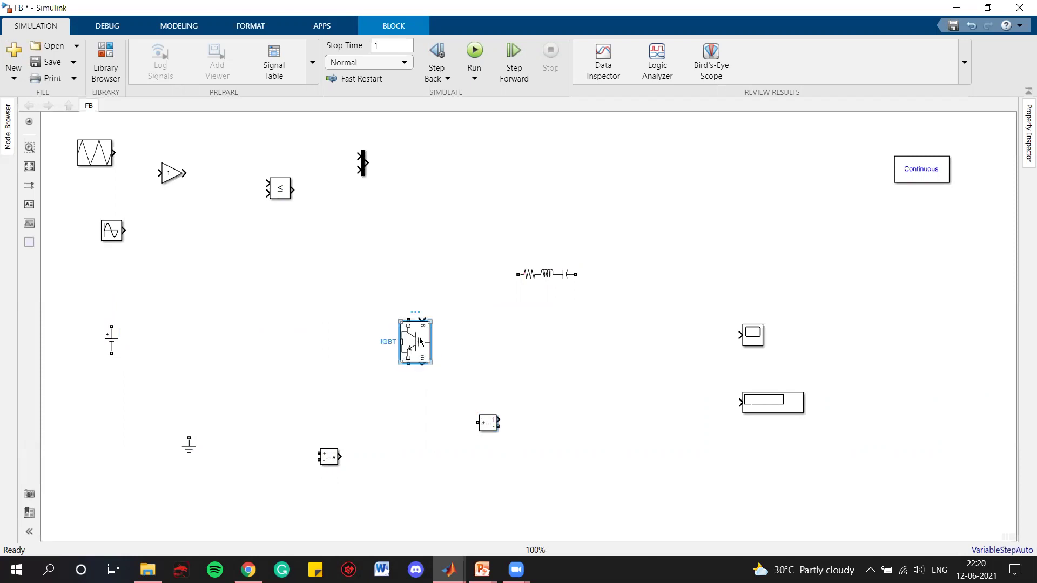
Step: Hide the measurement port of the IGBT block in its parameters
double_click(419, 342)
left_click(695, 518)
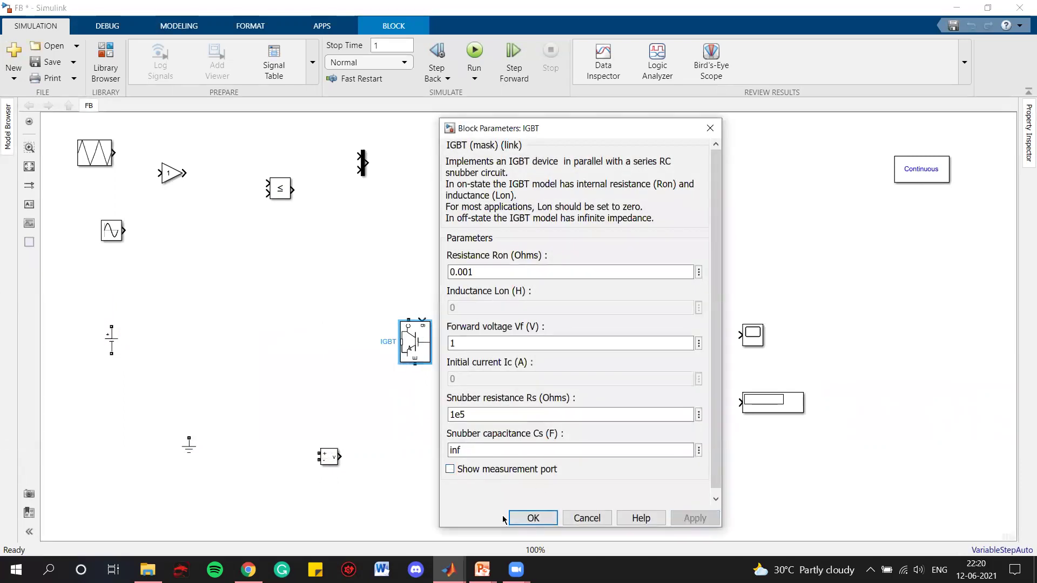
left_click(533, 518)
Step: Make three copies of the IGBT and arrange the four devices two by two as a full bridge
left_click_drag(418, 343, 263, 286)
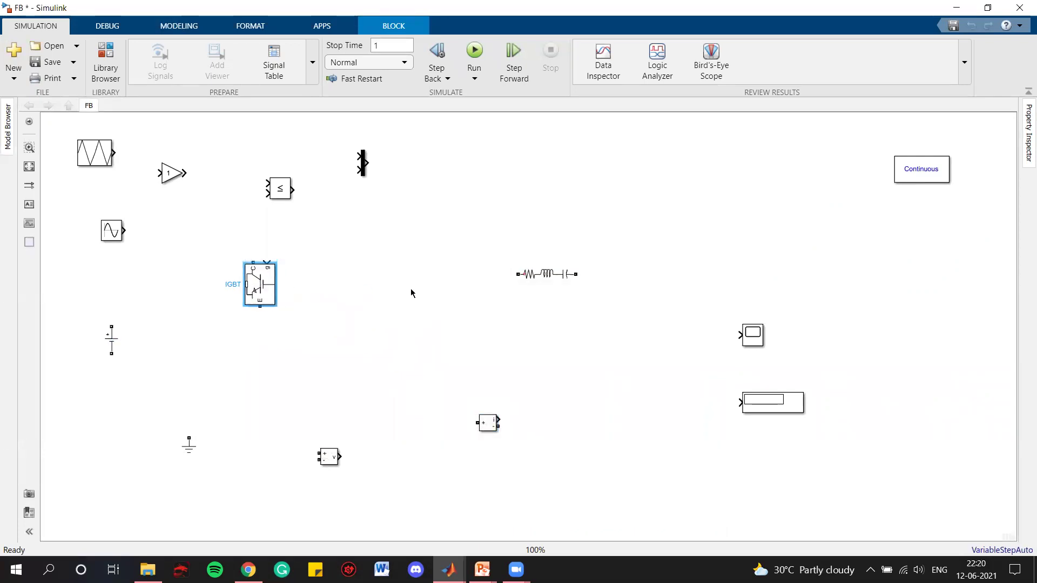
key("ctrl+v")
key("ctrl+v")
key("ctrl+v")
key("ctrl+v")
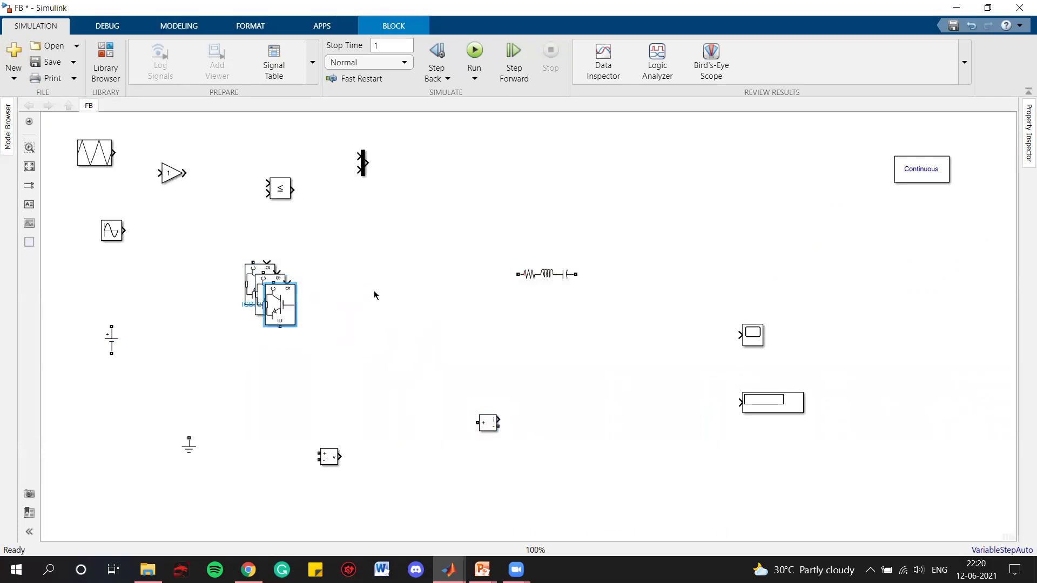
left_click_drag(296, 318, 392, 281)
left_click_drag(291, 306, 413, 374)
left_click_drag(281, 307, 278, 393)
left_click_drag(399, 286, 460, 286)
left_click_drag(403, 388, 462, 390)
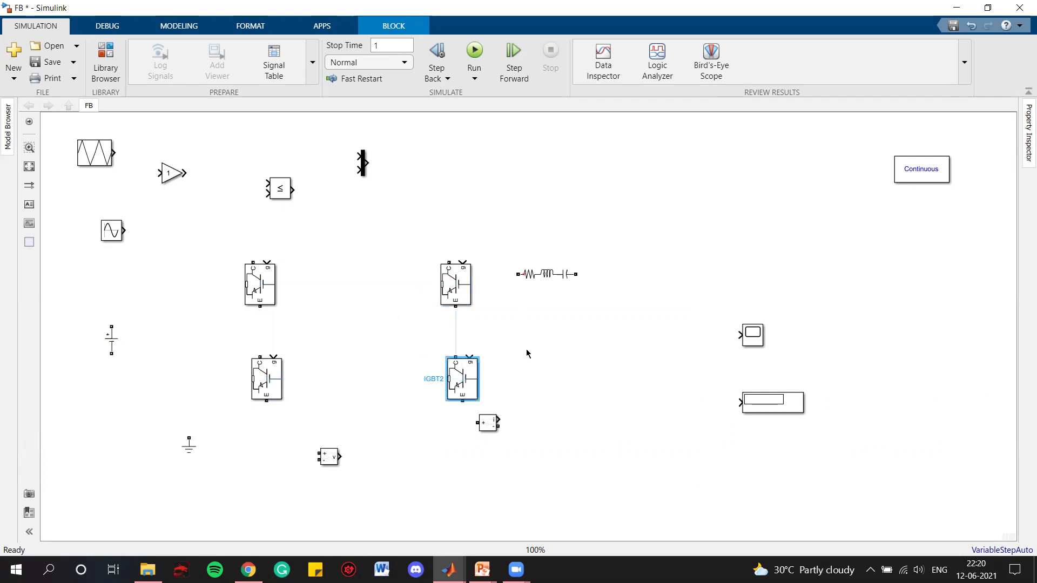
Step: Wire the DC source's positive terminal to the upper right IGBT's collector and its negative terminal to the lower right IGBT's emitter
left_click_drag(105, 230, 70, 224)
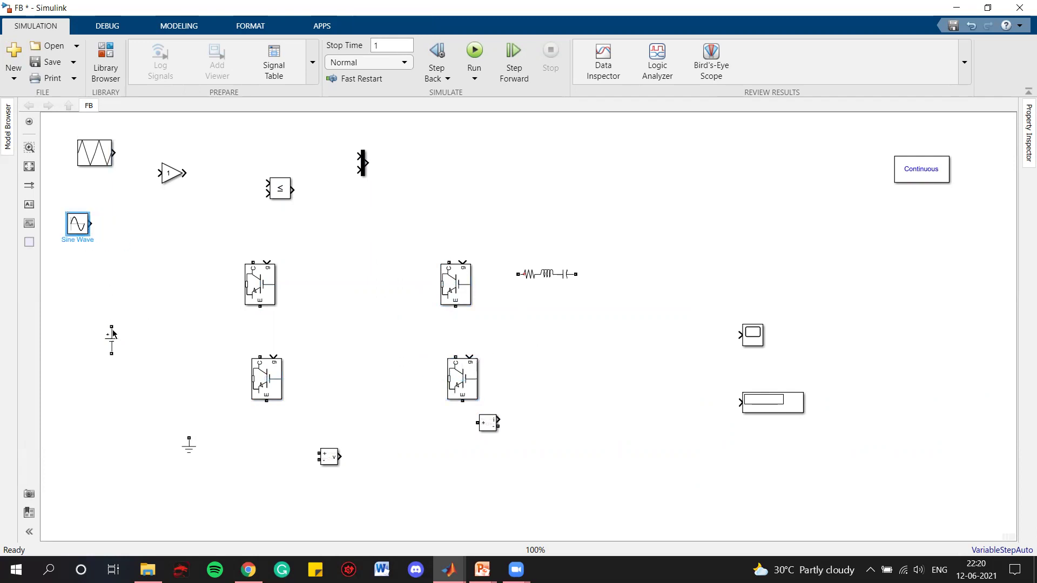
left_click(111, 340)
mouse_move(111, 326)
left_mouse_down()
mouse_move(301, 216)
mouse_move(448, 252)
left_mouse_up()
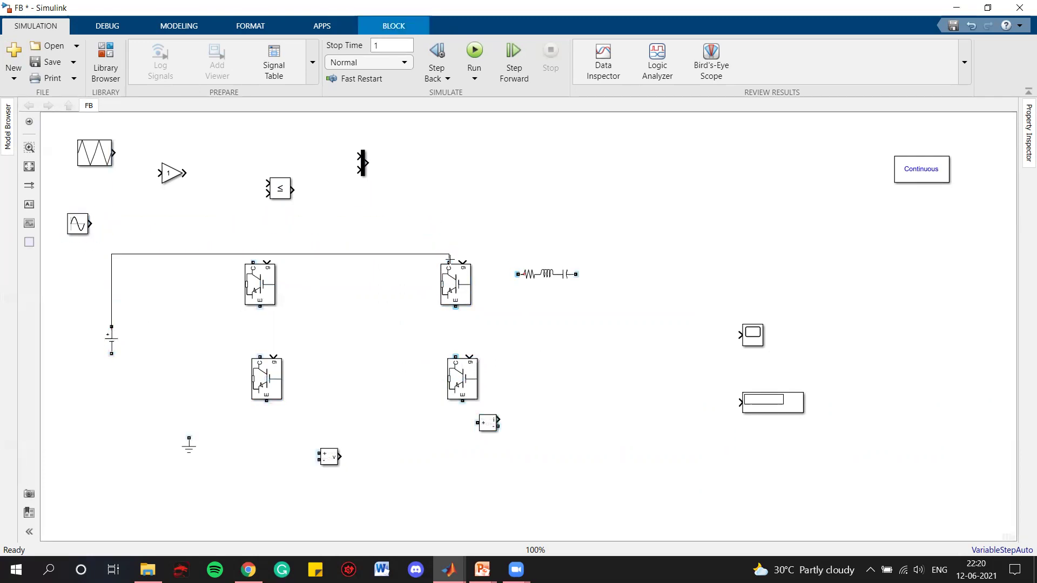
left_click(121, 426)
mouse_move(114, 355)
left_mouse_down()
mouse_move(169, 403)
mouse_move(440, 430)
mouse_move(463, 402)
left_mouse_up()
Step: Join the upper and lower IGBTs in both legs, tied to the supply rails, and attach the ground to the negative rail
left_click_drag(260, 357, 259, 306)
left_click_drag(454, 356, 455, 306)
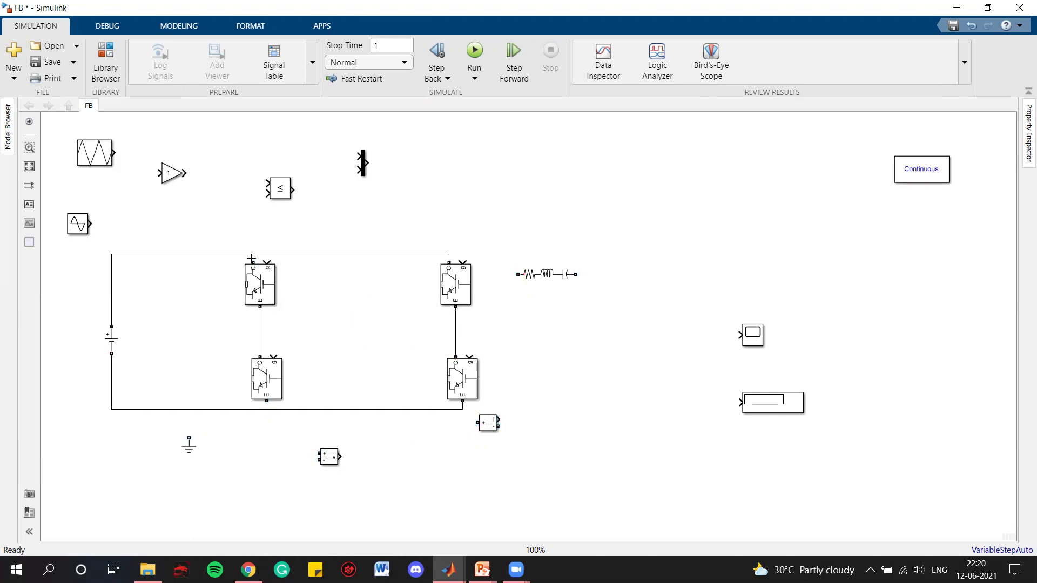
left_click(262, 396)
left_click_drag(265, 400, 266, 409)
left_click_drag(188, 444, 111, 411)
left_click_drag(325, 458, 336, 467)
Step: Configure the Series RLC Branch as an RL branch with 10 ohms resistance and 0.01 H inductance
double_click(553, 275)
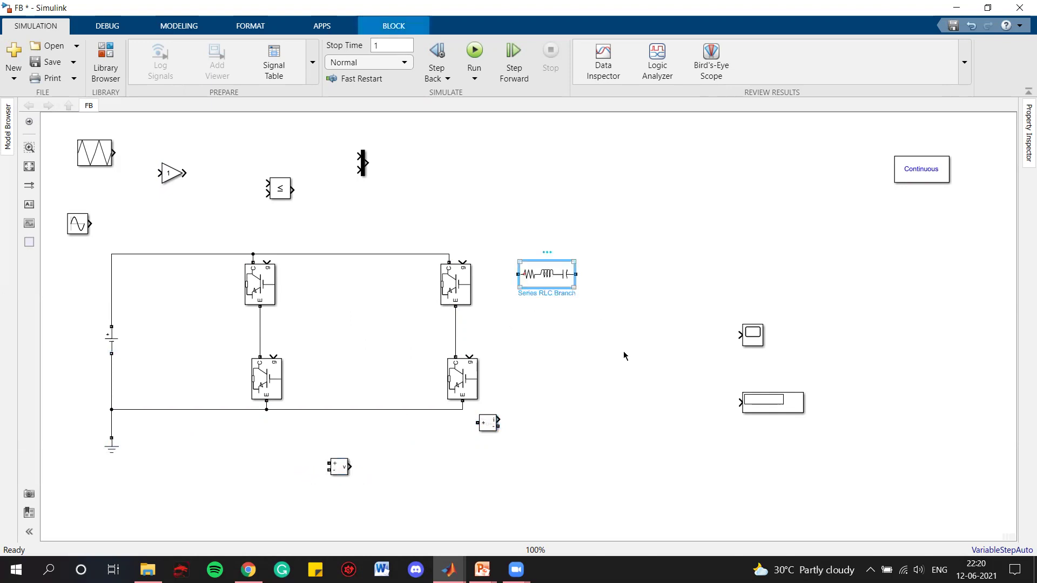
left_click(679, 209)
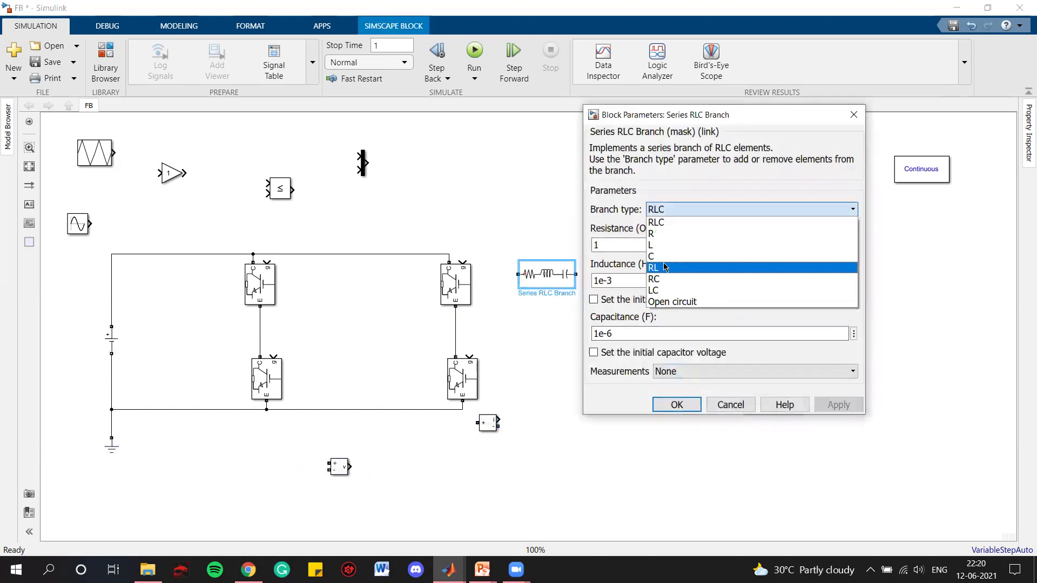
left_click(660, 266)
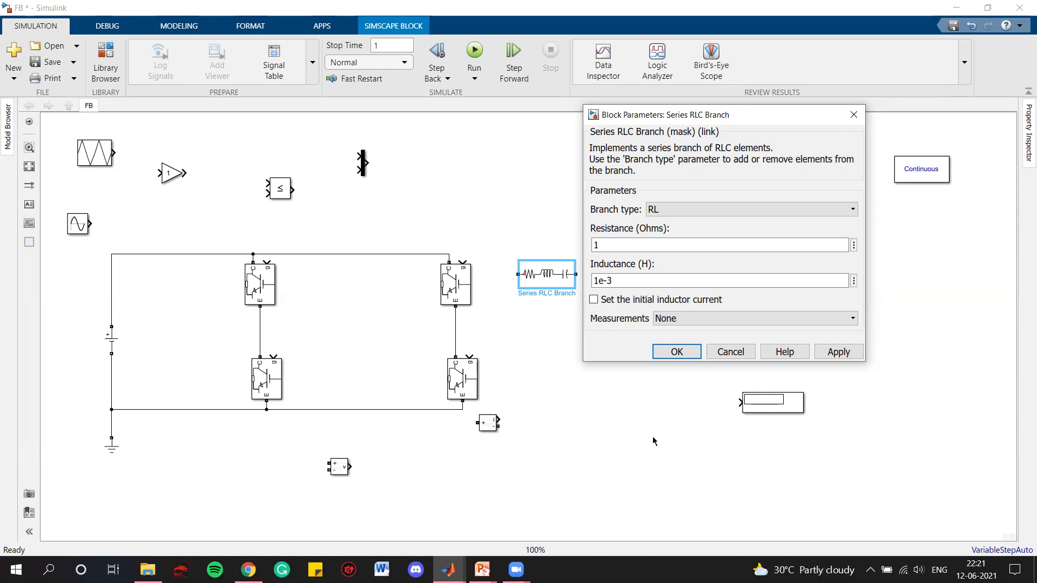
triple_click(668, 281)
left_click(668, 281)
key("BackSpace")
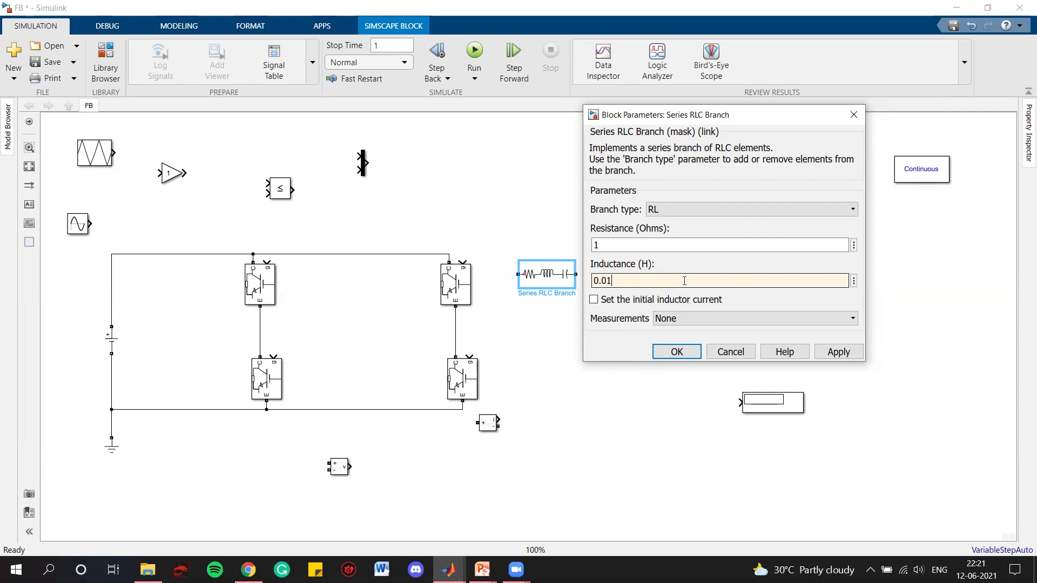
double_click(622, 246)
type("10")
left_click(838, 353)
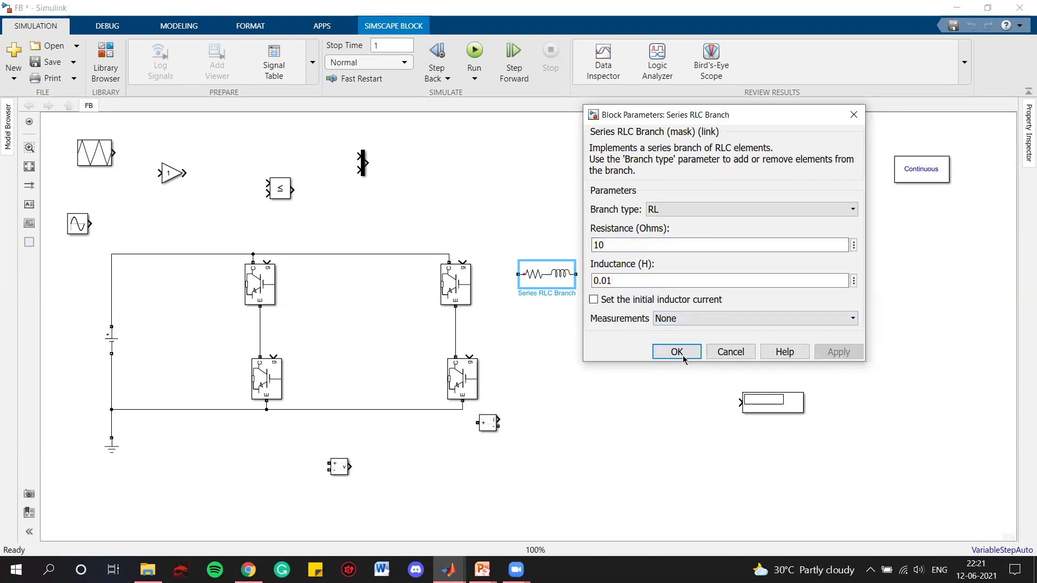
left_click(682, 358)
Step: Connect the RL load in series with the Current Measurement block between the midpoints of the two bridge legs
mouse_move(556, 277)
left_mouse_down()
mouse_move(350, 338)
mouse_move(361, 337)
mouse_move(361, 327)
mouse_move(261, 324)
left_mouse_up()
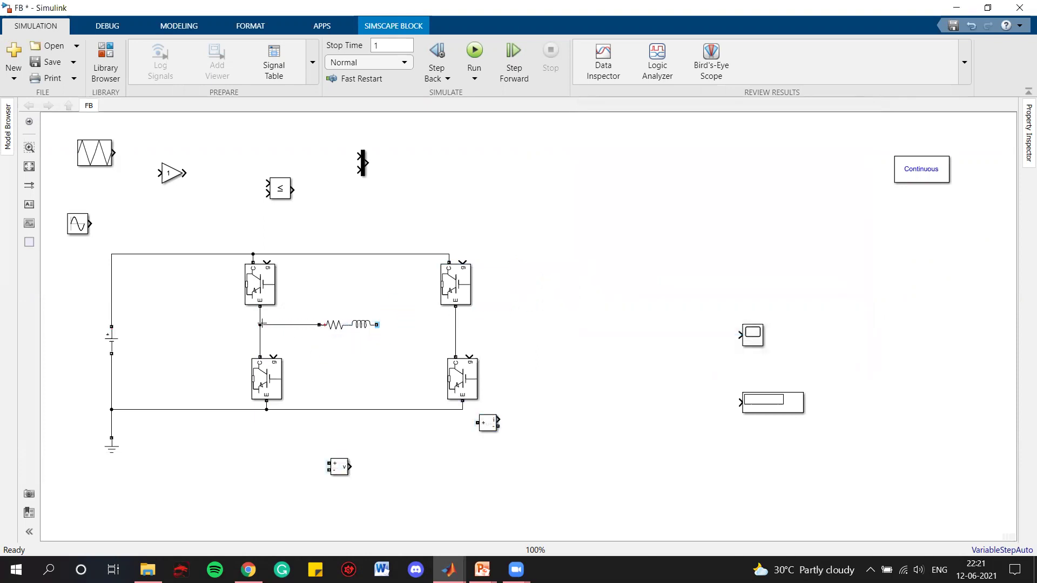
left_click(423, 394)
mouse_move(486, 422)
left_mouse_down()
mouse_move(417, 323)
mouse_move(377, 324)
mouse_move(455, 329)
left_mouse_up()
left_click(421, 329)
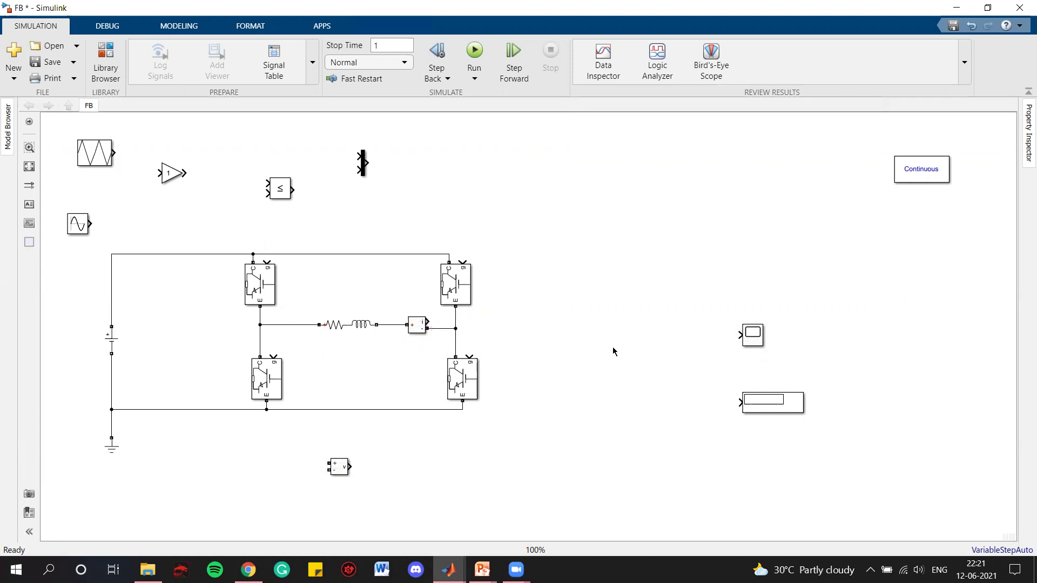
Step: Place the Voltage Measurement block above the RL load and wire its terminals across the load
left_click_drag(344, 469, 301, 324)
mouse_move(346, 288)
left_mouse_down()
mouse_move(376, 303)
mouse_move(384, 324)
left_mouse_up()
left_click_drag(359, 291, 396, 292)
left_click(645, 316)
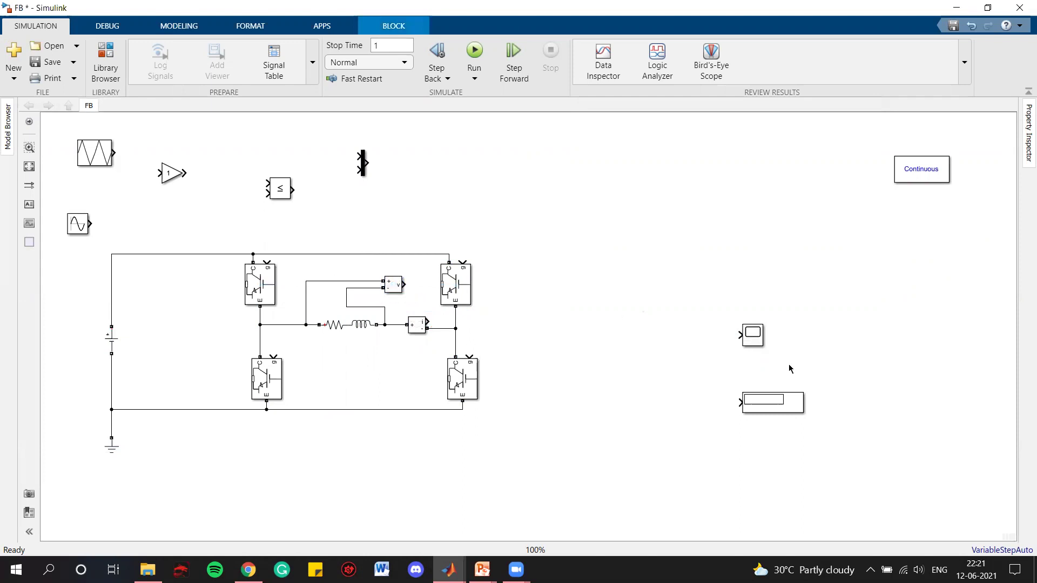
Step: Attach the Scope to the output of the two-input Mux and move the Display block closer to the circuit
left_click_drag(753, 339, 452, 165)
left_click(513, 189)
left_click_drag(772, 405, 721, 365)
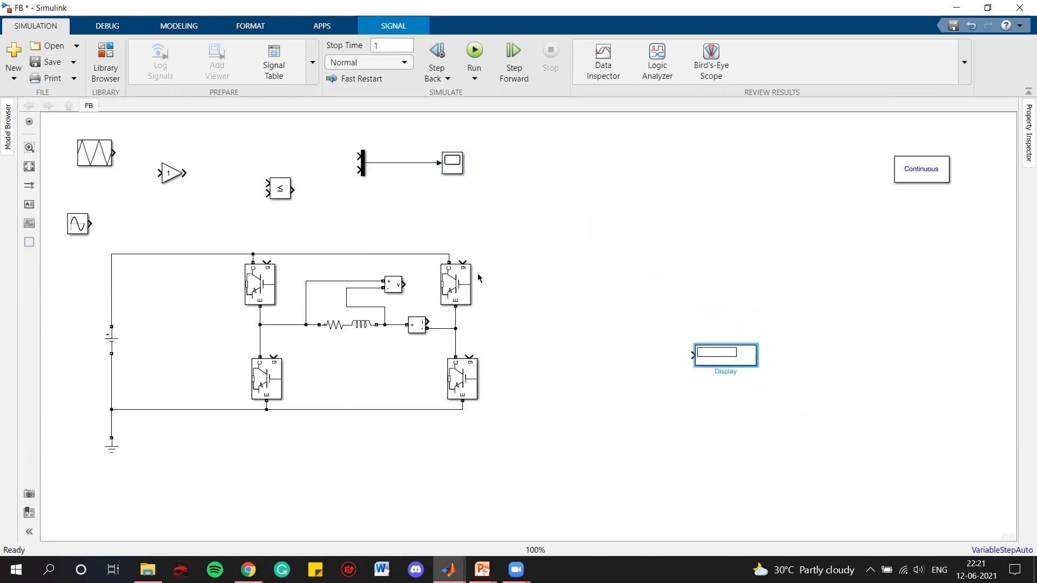
Step: Move the DC source and ground closer to the left bridge leg and fit the model to the view
left_click_drag(95, 242, 138, 473)
left_click_drag(114, 338, 214, 324)
left_click(523, 320)
left_click(29, 166)
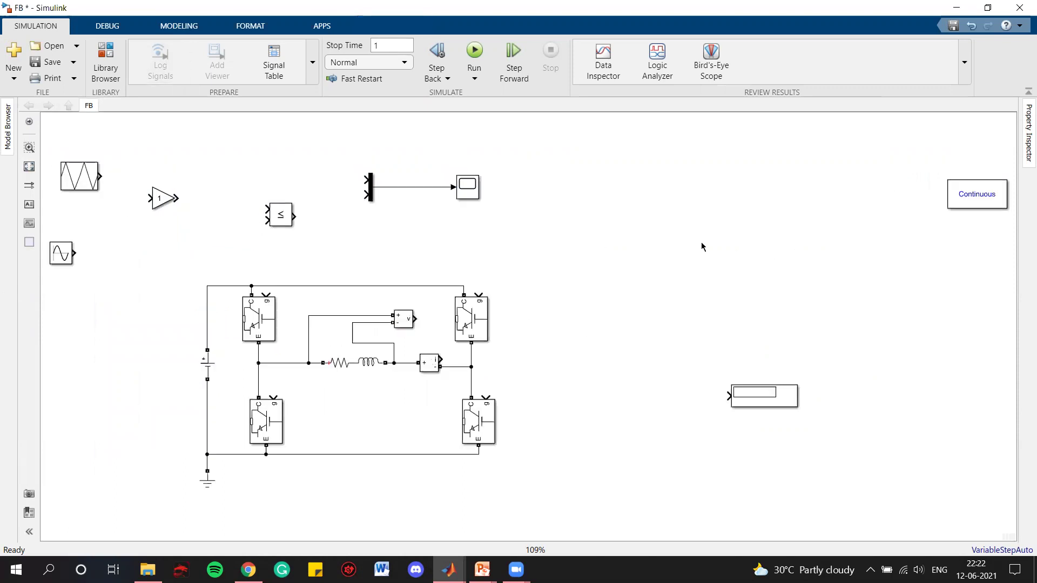
Step: Rearrange the Gain, Triangle Generator and Relational Operator blocks above the bridge, with the generator beside the operator's inputs
left_click_drag(163, 198, 157, 231)
left_click(90, 183)
left_click_drag(139, 170, 289, 149)
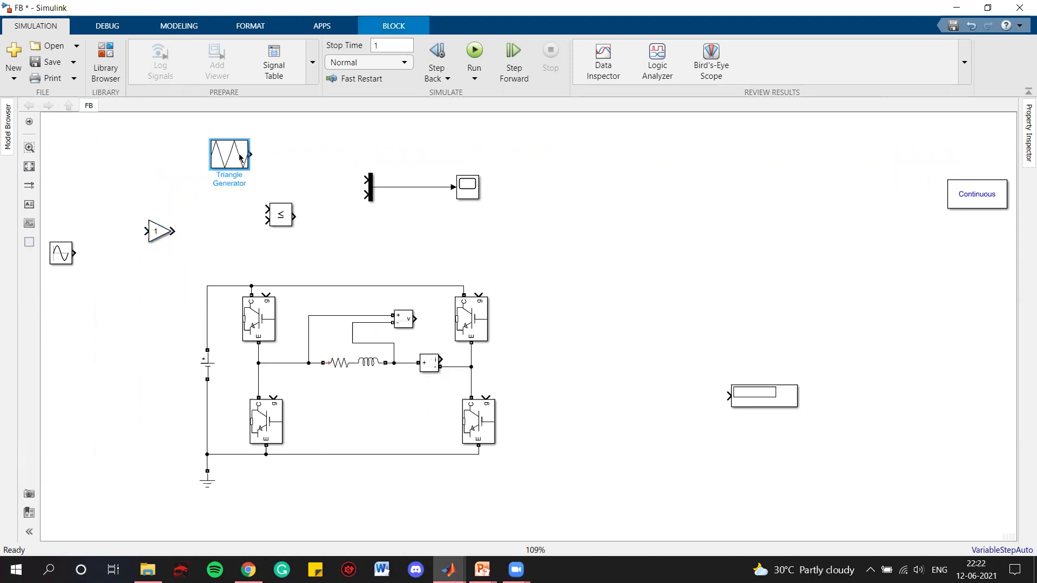
left_click(281, 215)
left_click_drag(281, 215, 306, 171)
Step: Delete the signal line between the Mux and the Scope and move the Mux up out of the way
left_click(411, 187)
key("Delete")
left_click(371, 189)
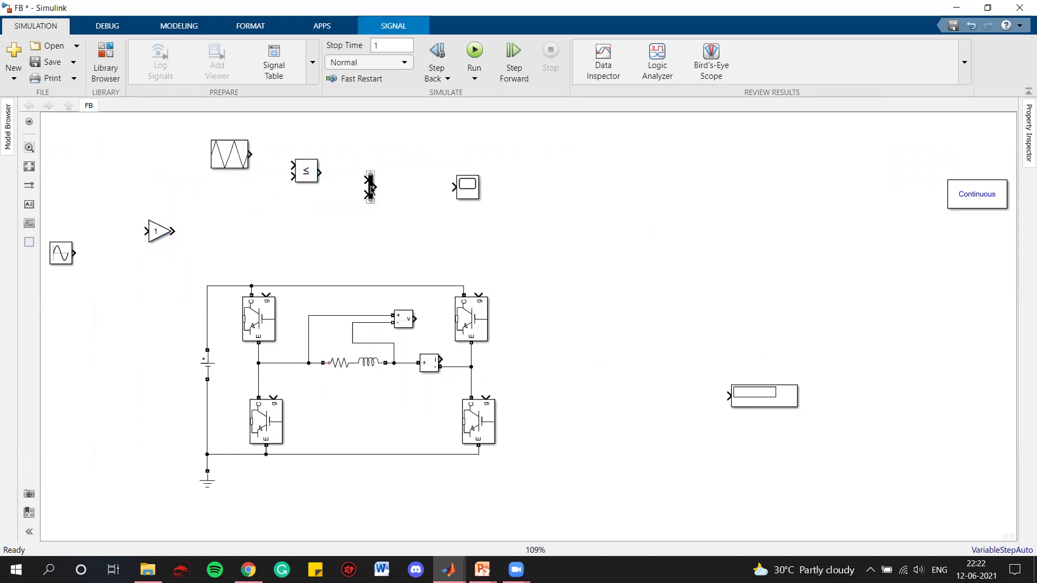
left_click_drag(371, 189, 389, 148)
Step: Place the Sine Wave below the Triangle Generator and connect both sources to the Relational Operator, triangle to the first input
left_click_drag(62, 255, 233, 205)
left_click_drag(251, 153, 291, 165)
left_click_drag(244, 206, 290, 181)
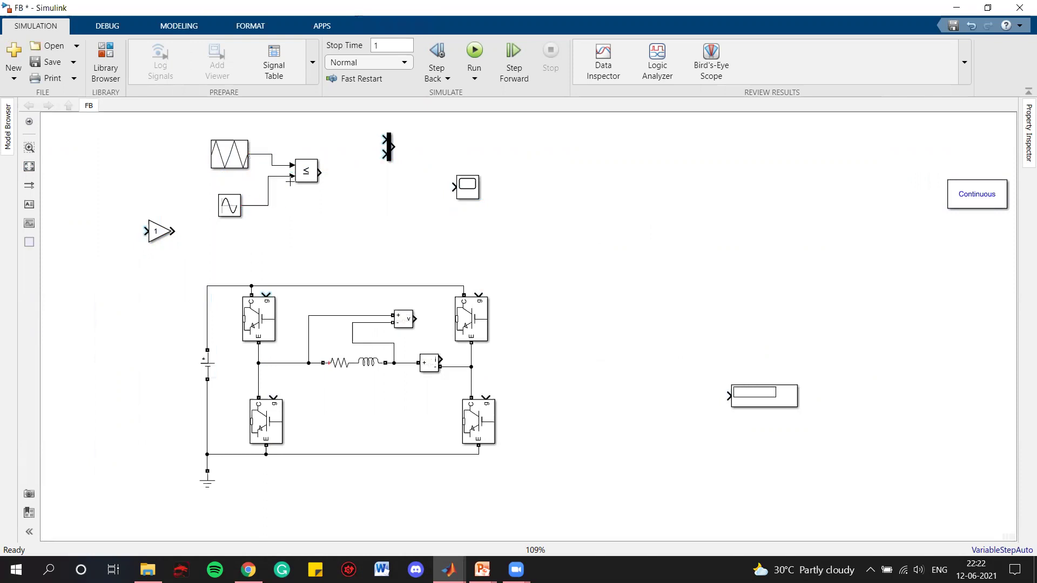
Step: Set the Triangle Generator's frequency to 10000 Hz
double_click(229, 154)
double_click(375, 133)
type("10000")
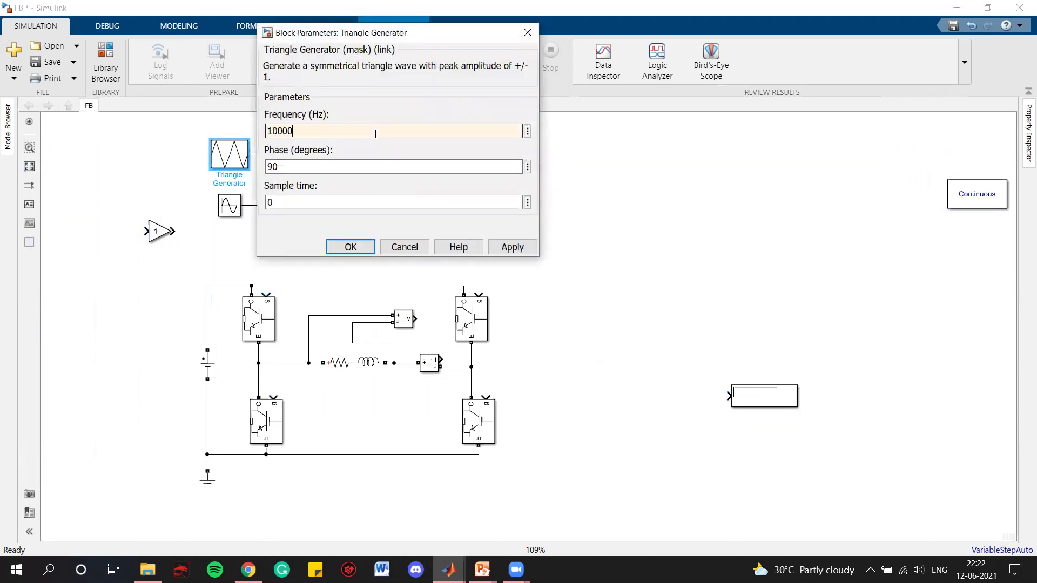
left_click_drag(386, 49, 457, 142)
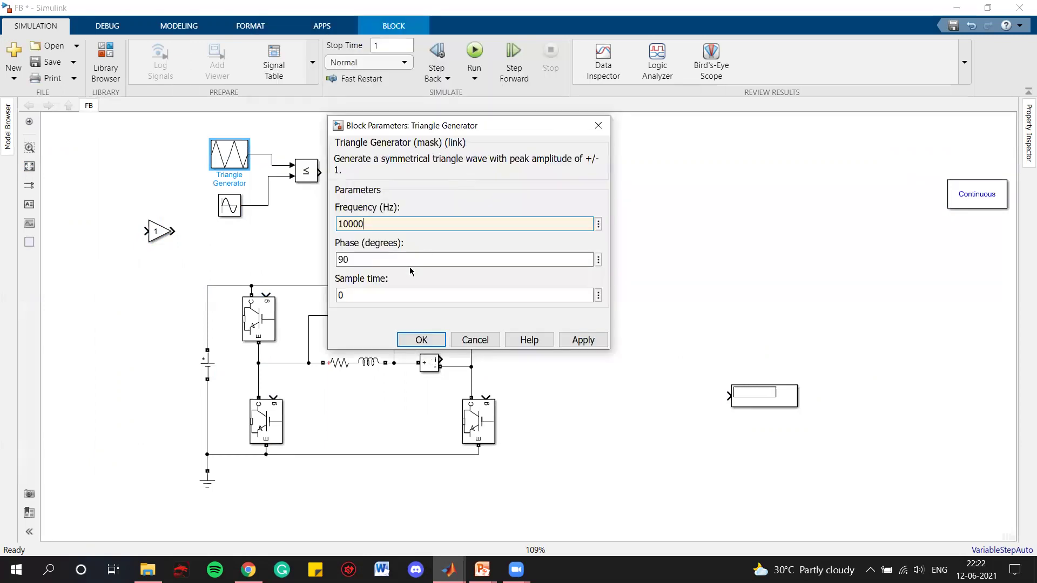
left_click(583, 339)
left_click(442, 341)
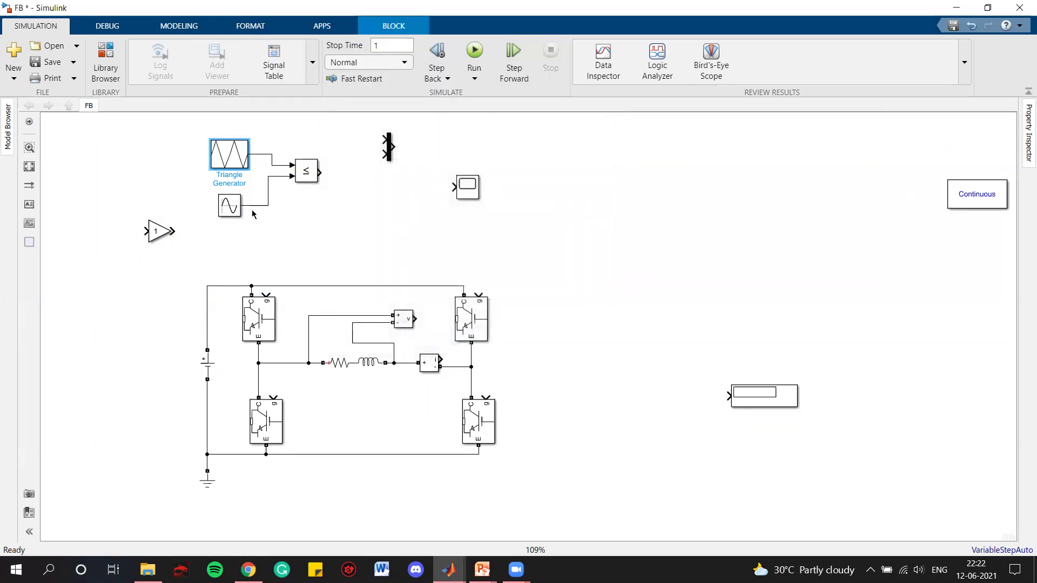
Step: Set the Sine Wave block's frequency to 2*pi*50 rad/sec
double_click(238, 209)
scroll(351, 270, "down", 2)
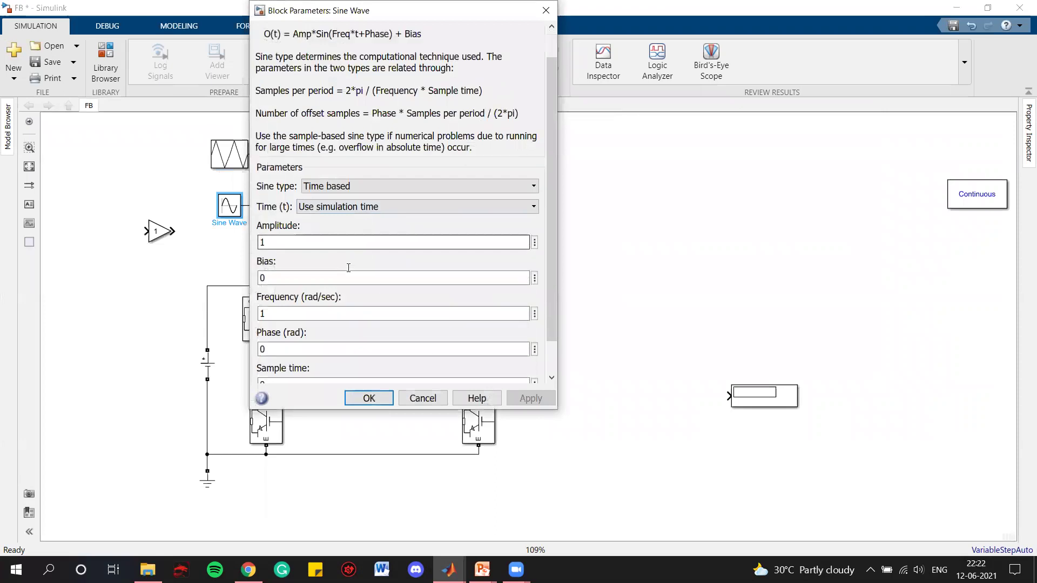
double_click(328, 277)
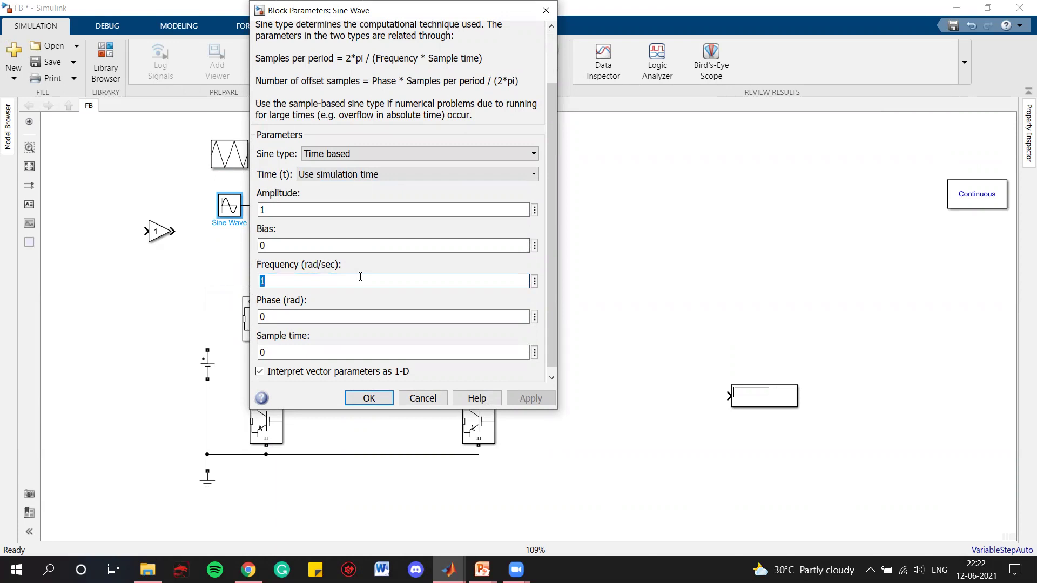
type("2*pi*50")
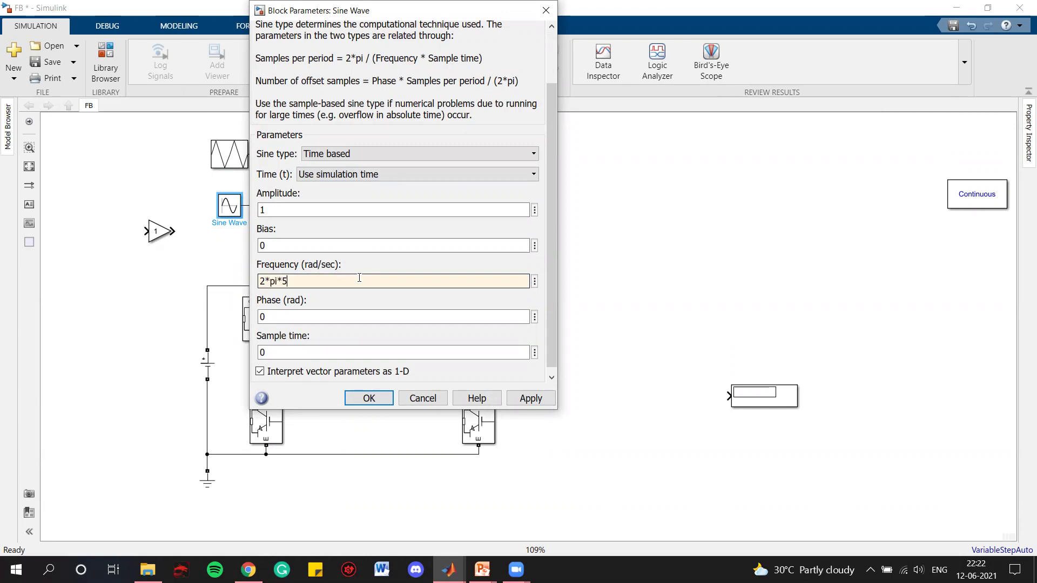
left_click(518, 398)
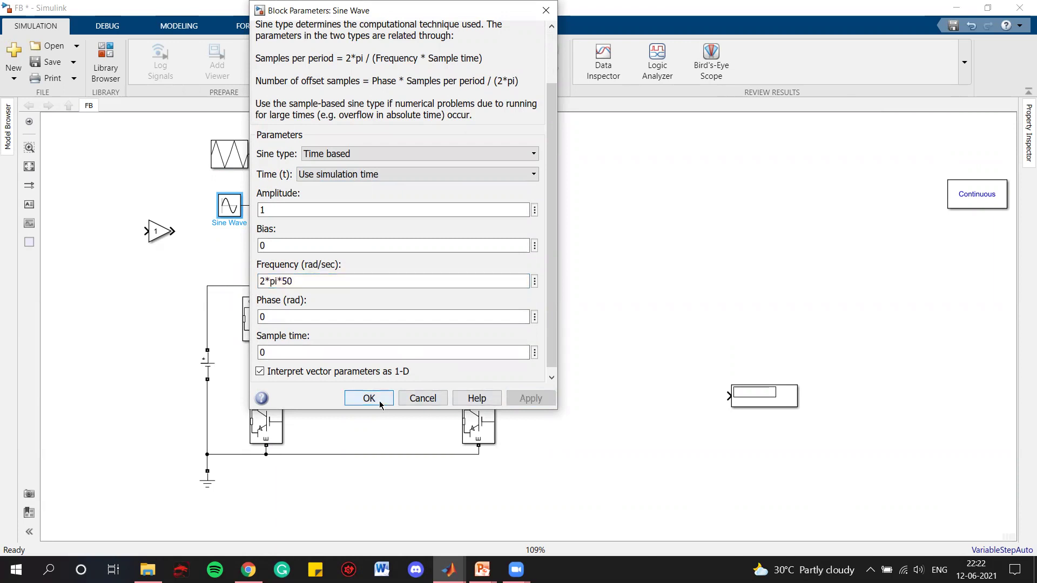
left_click(380, 403)
Step: Connect the Relational Operator's output to the Scope's input
left_click(550, 230)
left_click_drag(332, 174, 455, 186)
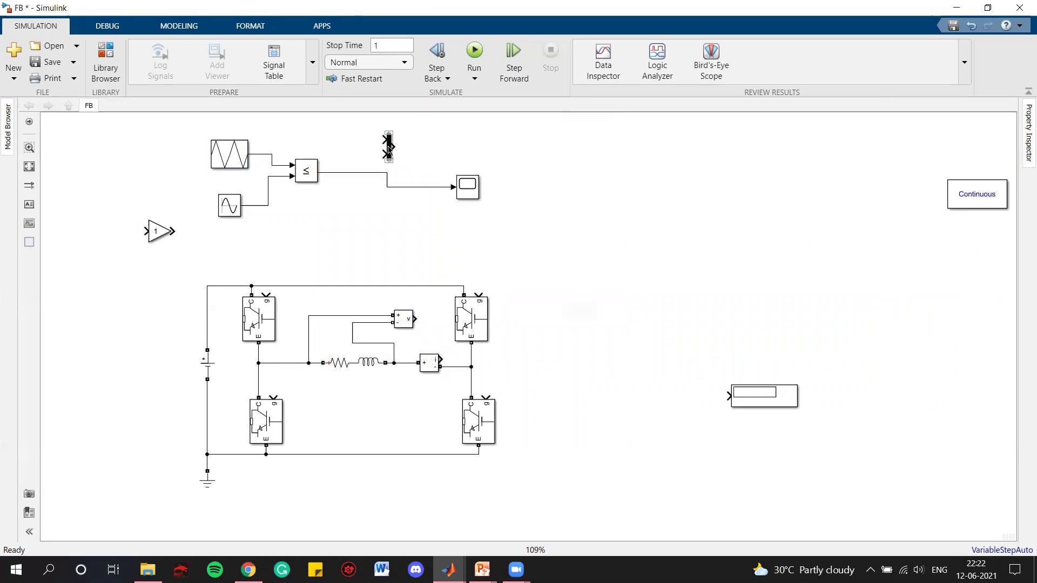
Step: Nudge the Mux upward and align the Scope with the Relational Operator's output so the connecting line runs straight
left_click_drag(384, 141, 383, 134)
left_click(468, 184)
left_click_drag(468, 184, 471, 169)
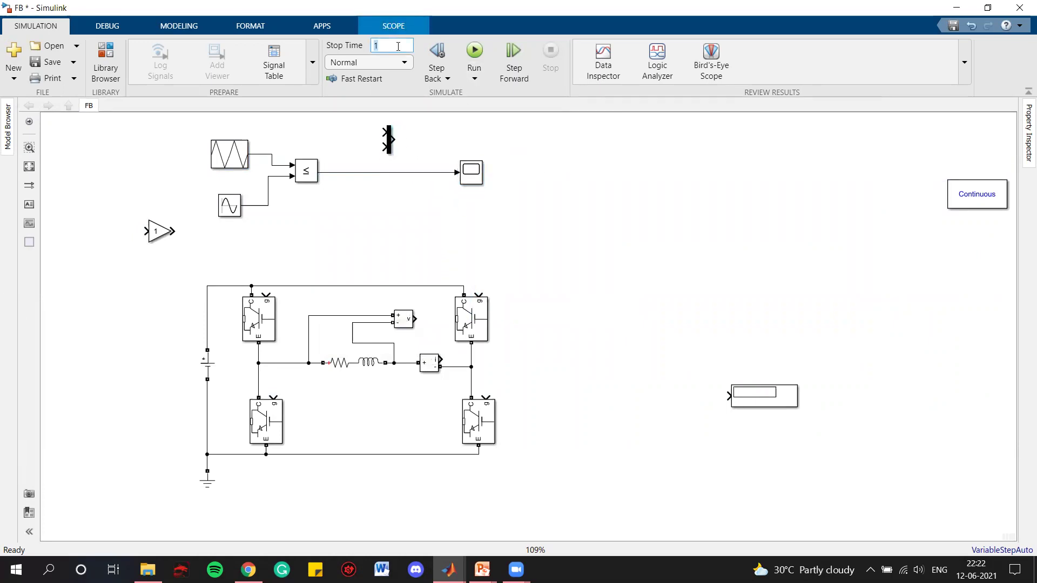
Step: Set the simulation stop time to 0.06, run the model and open the Scope maximized
left_click(480, 55)
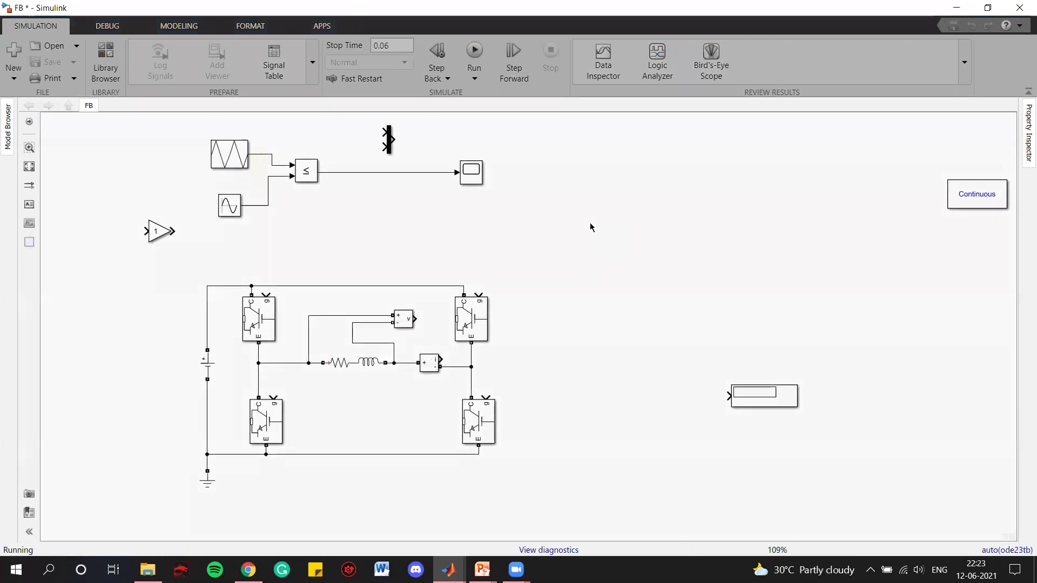
left_click(475, 182)
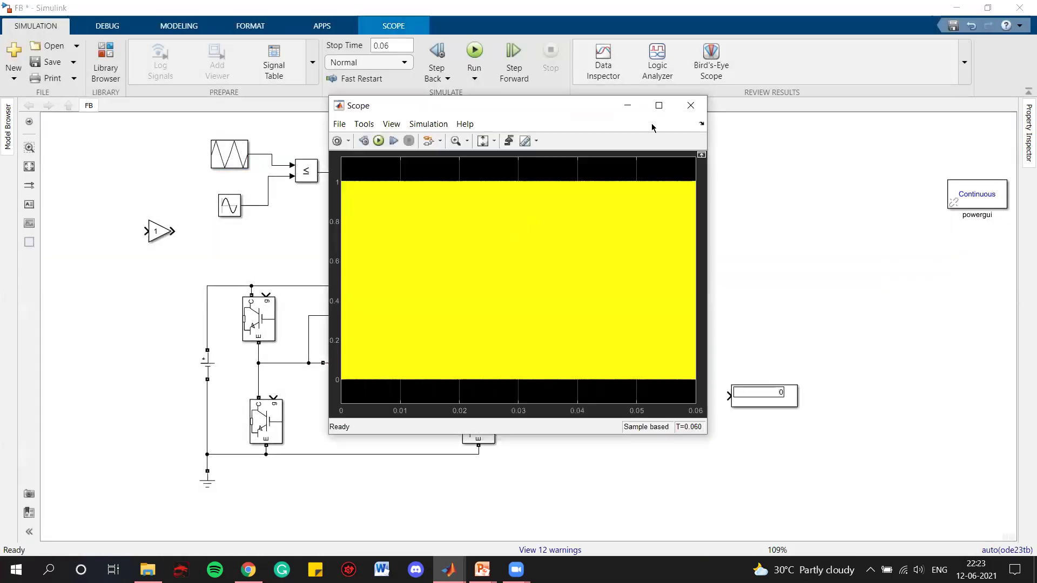
left_click(657, 105)
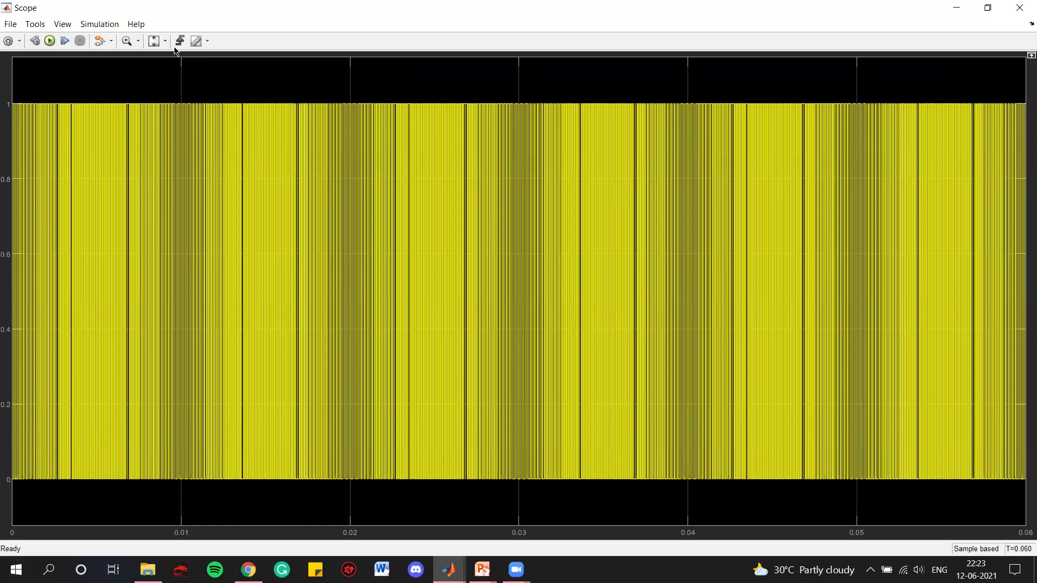
Step: Fit the Scope trace, zoom along the time axis into the first PWM pulses to examine them, and close the Scope
left_click(154, 41)
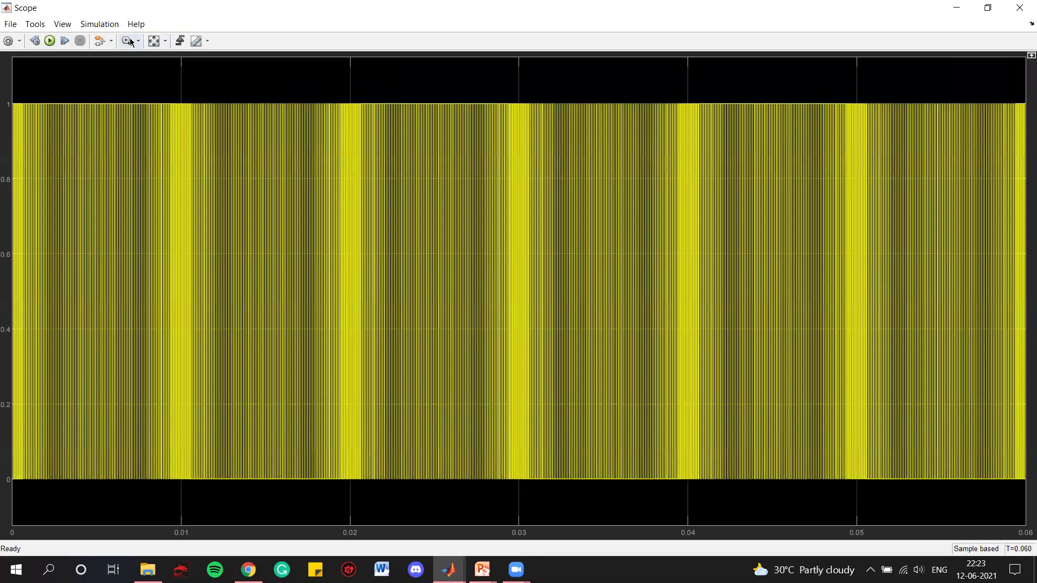
left_click(138, 42)
left_click(130, 72)
left_click_drag(220, 260, 9, 261)
left_click_drag(156, 287, 35, 285)
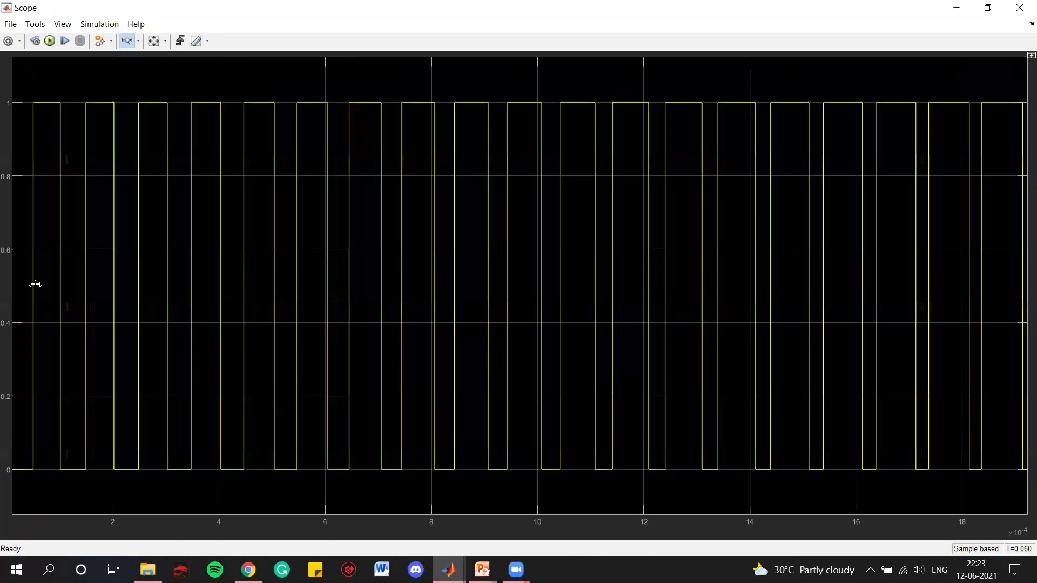
left_click(1019, 8)
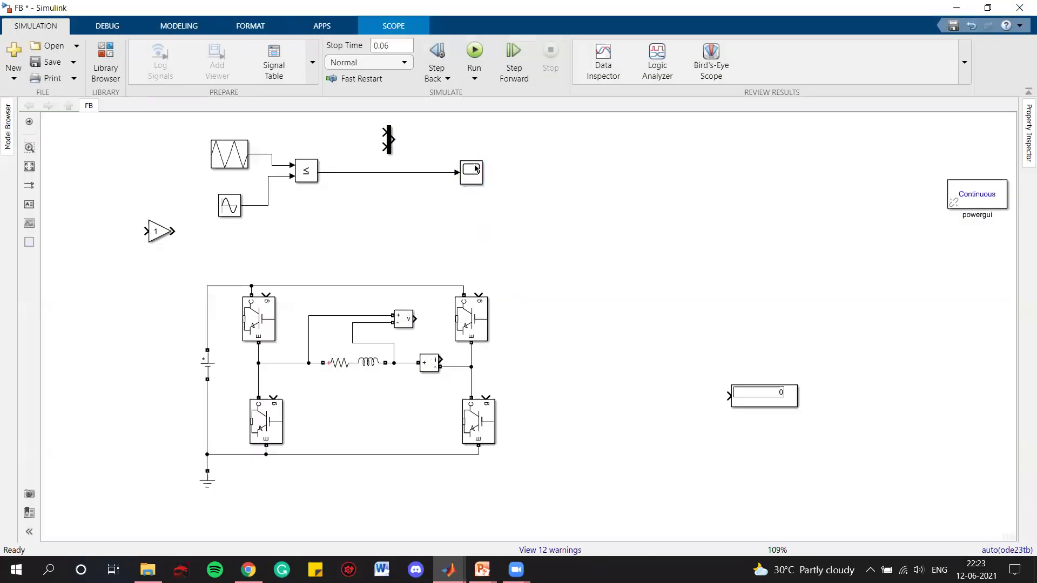
Step: Delete the line between the Relational Operator and the Scope, and branch the triangle and sine signals into the Mux's first and second inputs
left_click(429, 172)
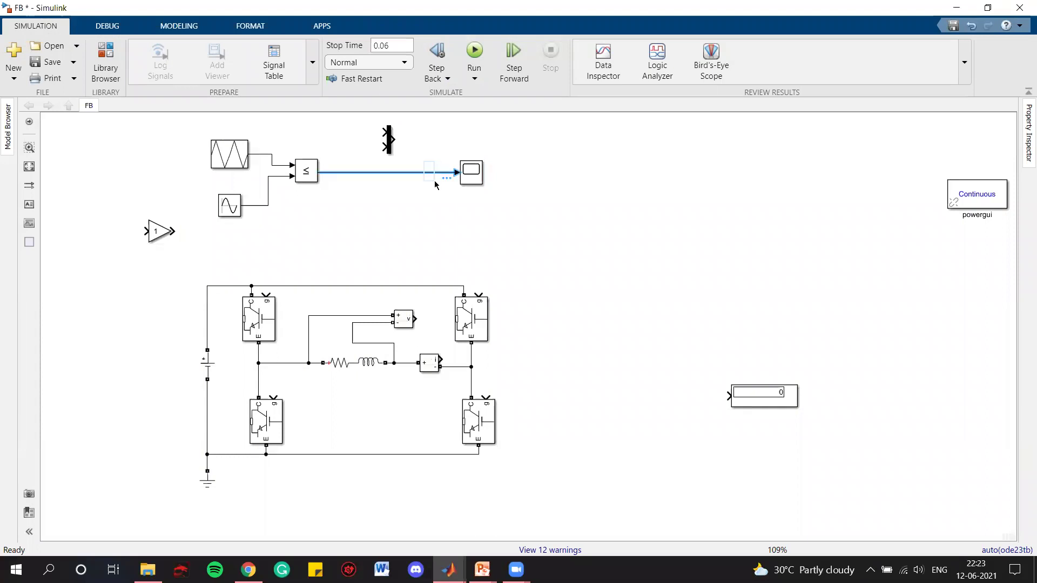
key("Delete")
mouse_move(385, 133)
left_mouse_down()
mouse_move(306, 133)
mouse_move(265, 153)
left_mouse_up()
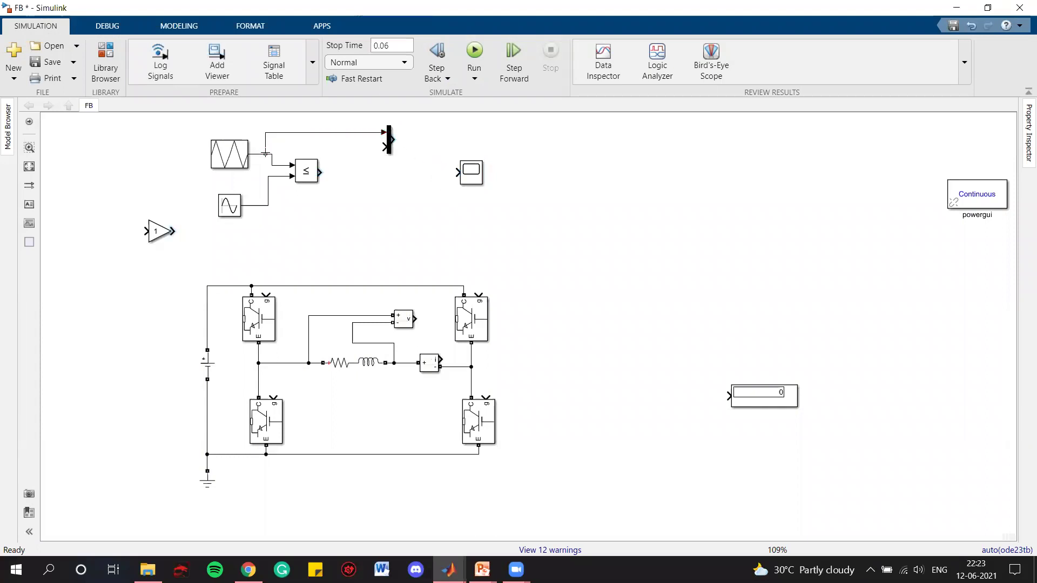
left_click_drag(385, 146, 278, 176)
Step: Configure the Scope with 2 input ports and a layout of two vertically stacked displays
left_click(480, 179)
double_click(471, 172)
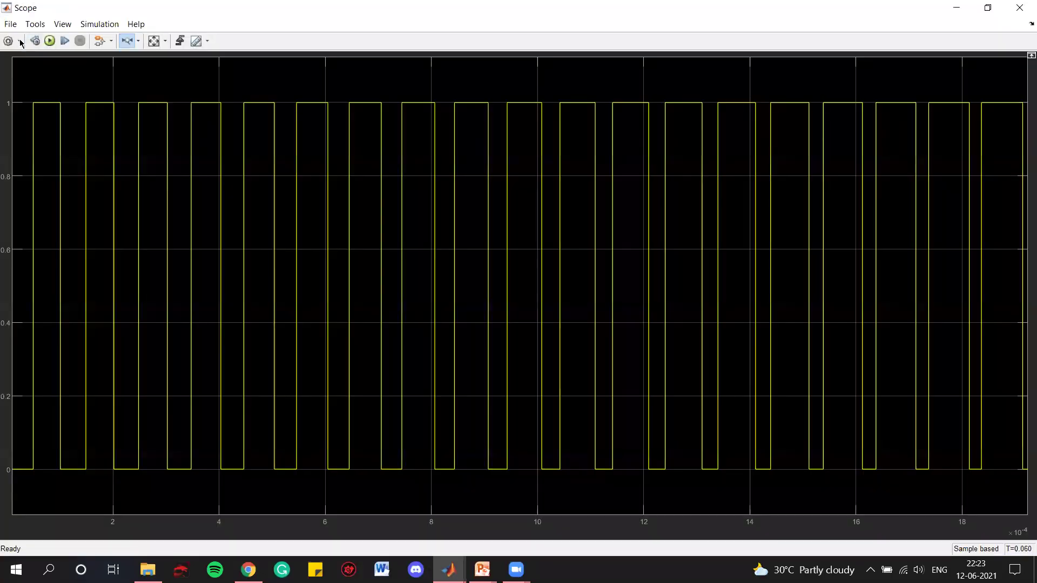
left_click(11, 41)
double_click(520, 255)
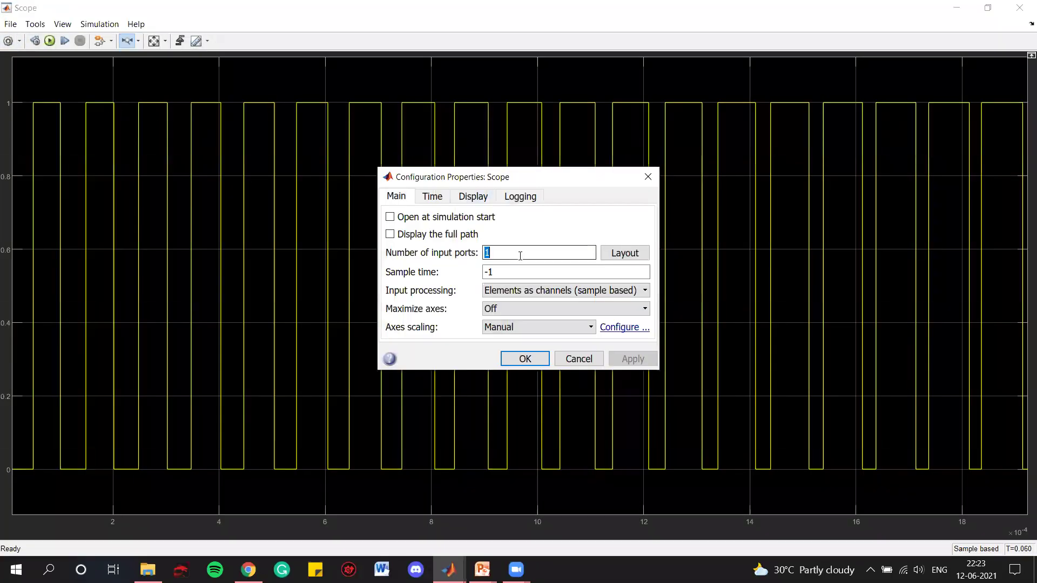
type("2")
left_click(625, 253)
left_click(674, 287)
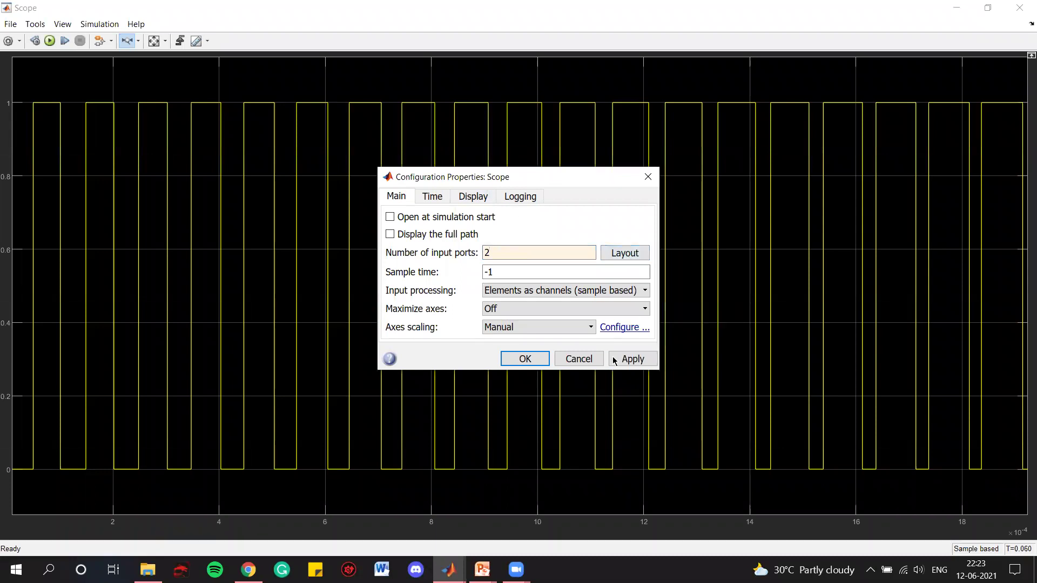
left_click(524, 358)
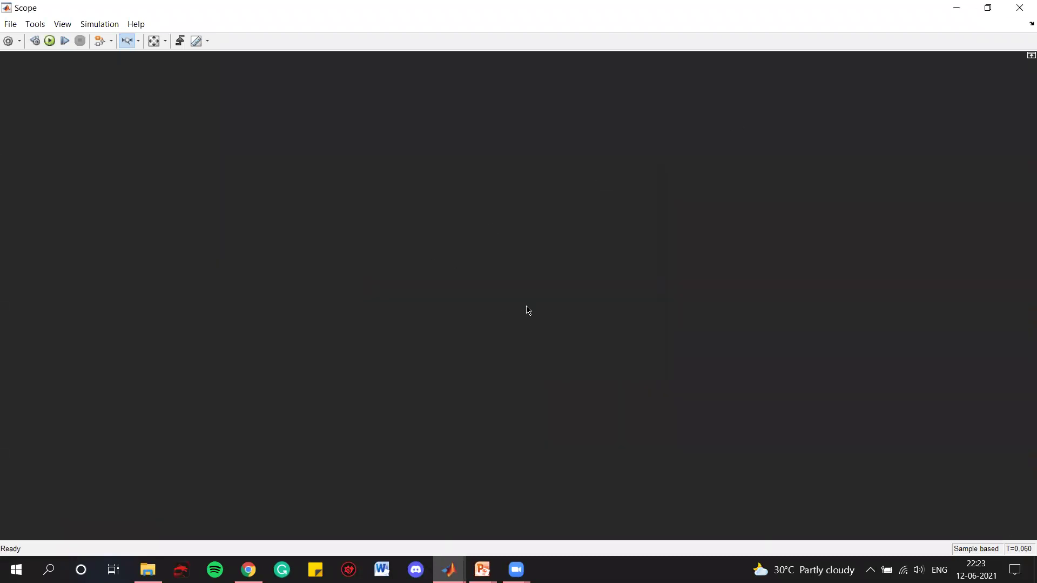
Step: Connect the Mux output to the Scope's first input and the Relational Operator output to its second input
key("alt+Tab")
left_click_drag(394, 139, 456, 168)
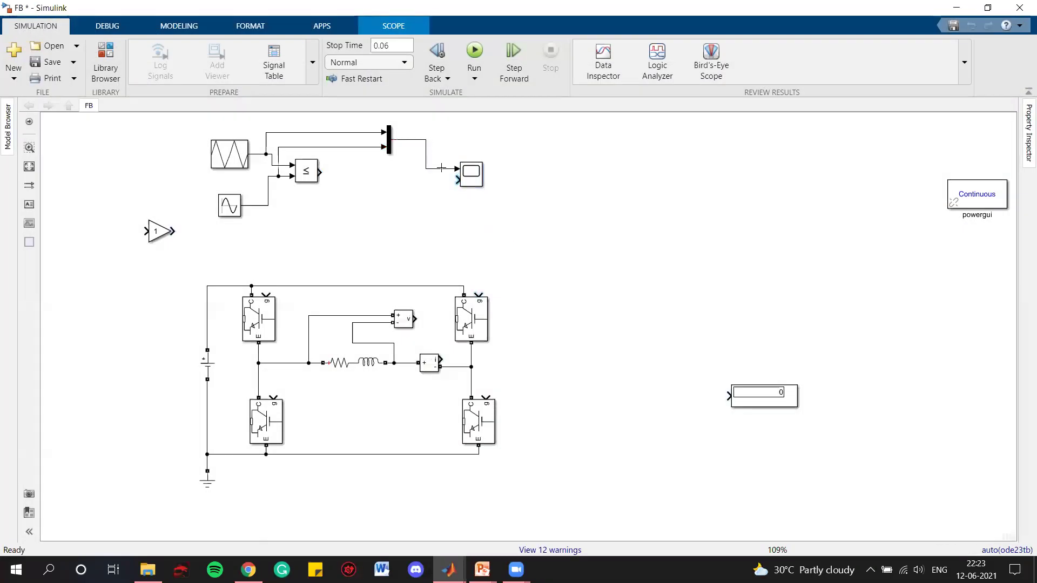
mouse_move(322, 171)
left_mouse_down()
mouse_move(455, 180)
mouse_move(471, 158)
left_mouse_up()
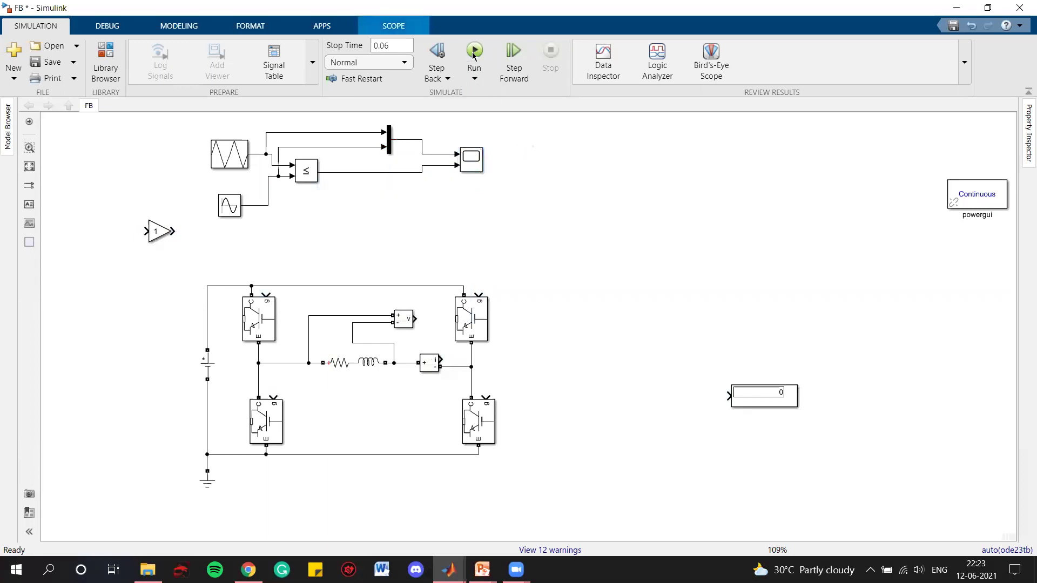
Step: Rerun the simulation and examine the triangle, sine and PWM signals in the Scope over the first positive half-cycle
key("ctrl+t")
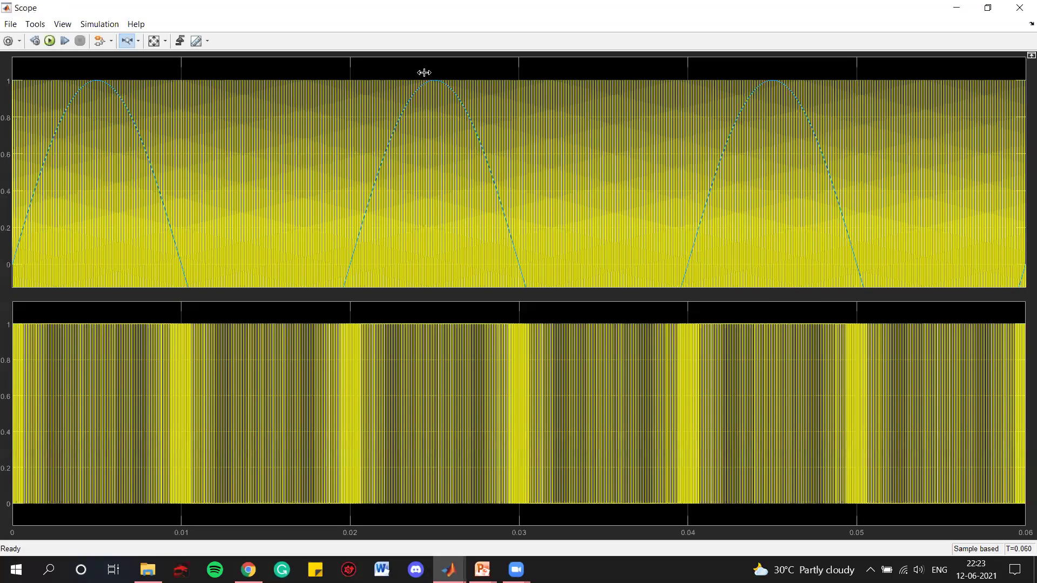
left_click(154, 40)
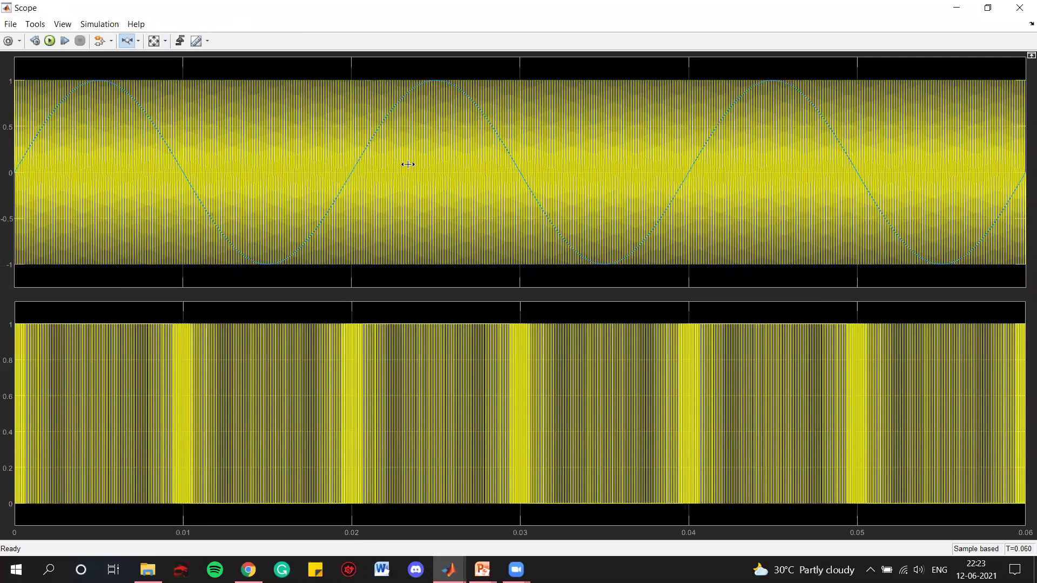
left_click_drag(375, 169, 12, 169)
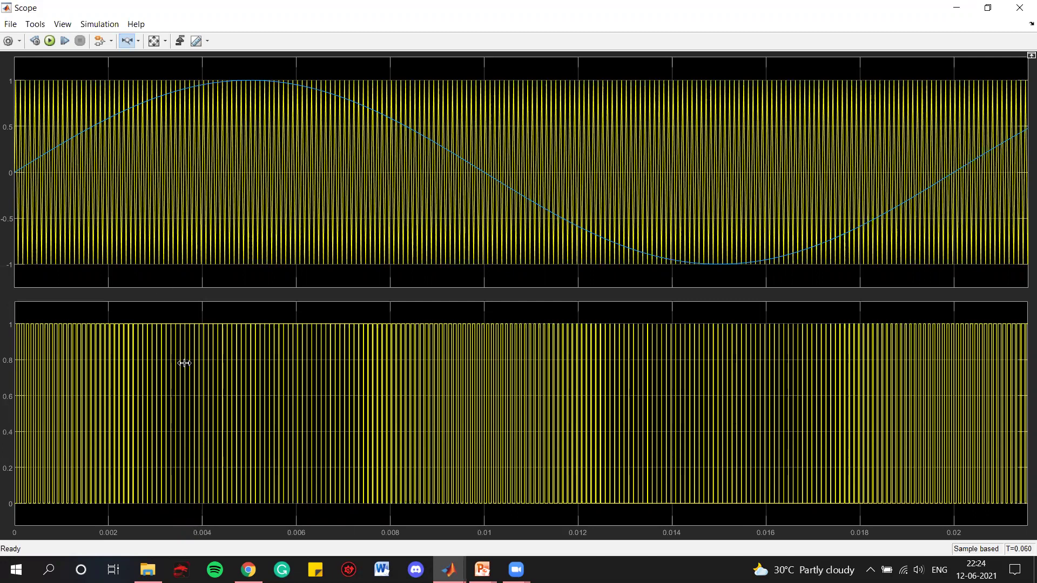
left_click_drag(215, 101, 11, 107)
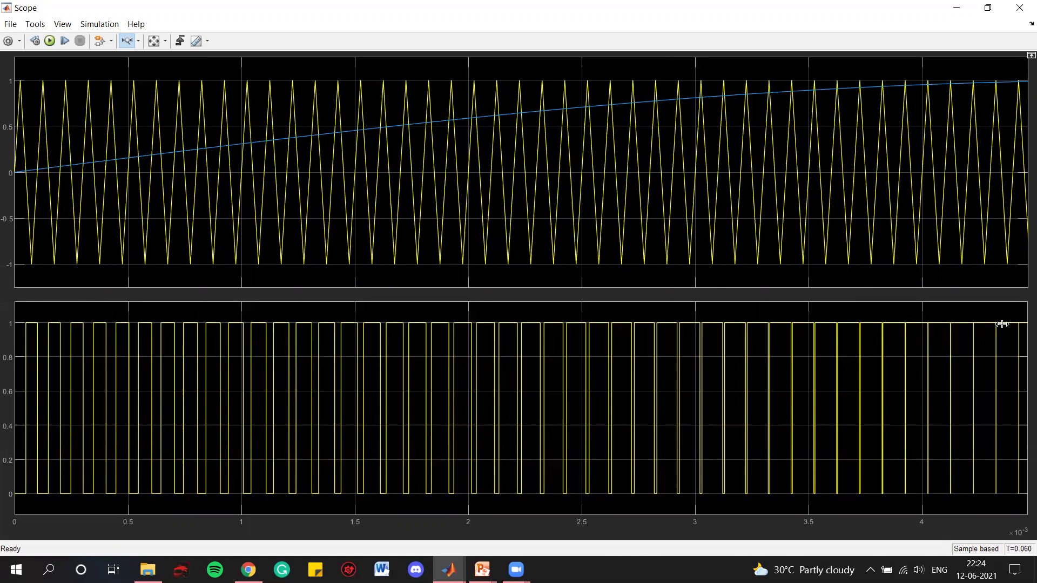
Step: Restore the full time range and zoom progressively into a single PWM pulse at the sine's first negative peak
left_click(154, 41)
left_click_drag(350, 217, 185, 234)
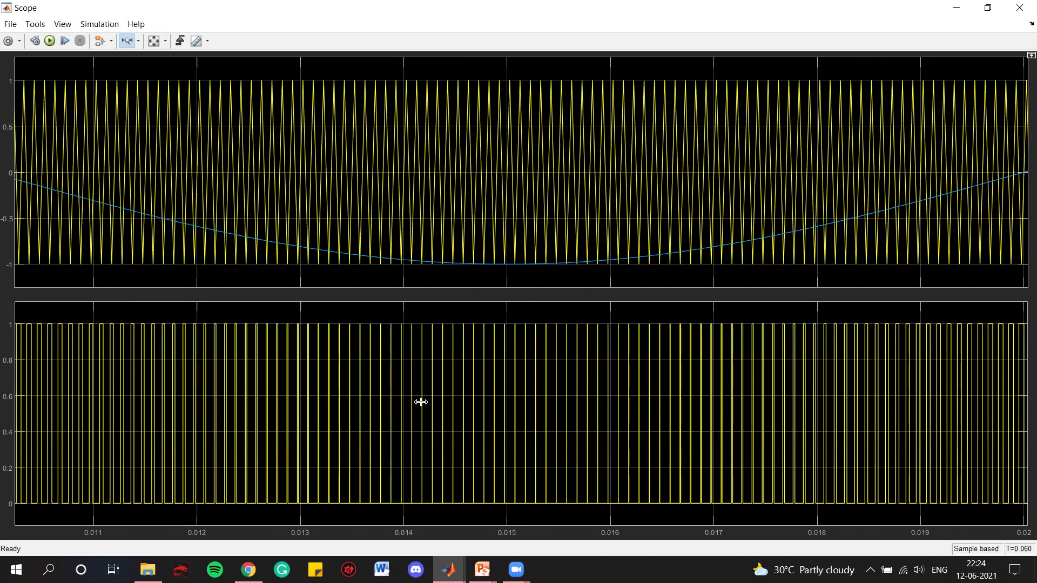
left_click_drag(542, 254, 473, 263)
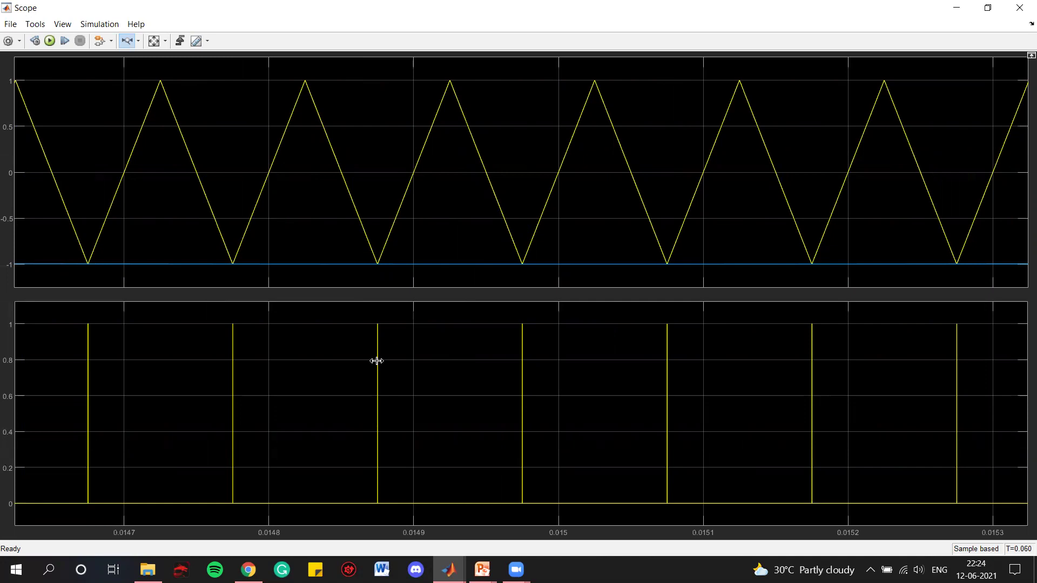
left_click_drag(388, 390, 366, 391)
left_click_drag(544, 401, 514, 405)
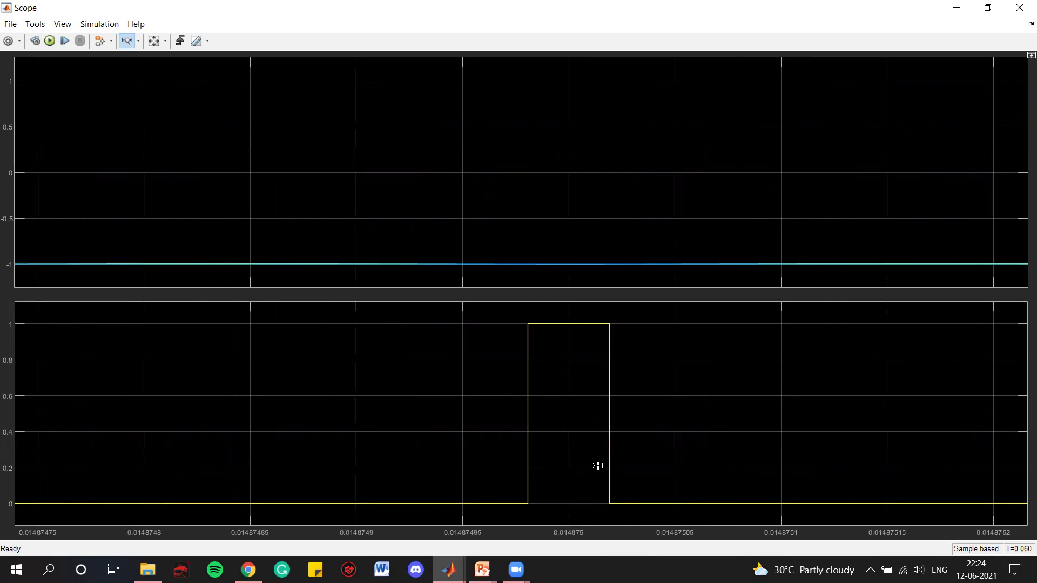
left_click_drag(622, 441, 506, 435)
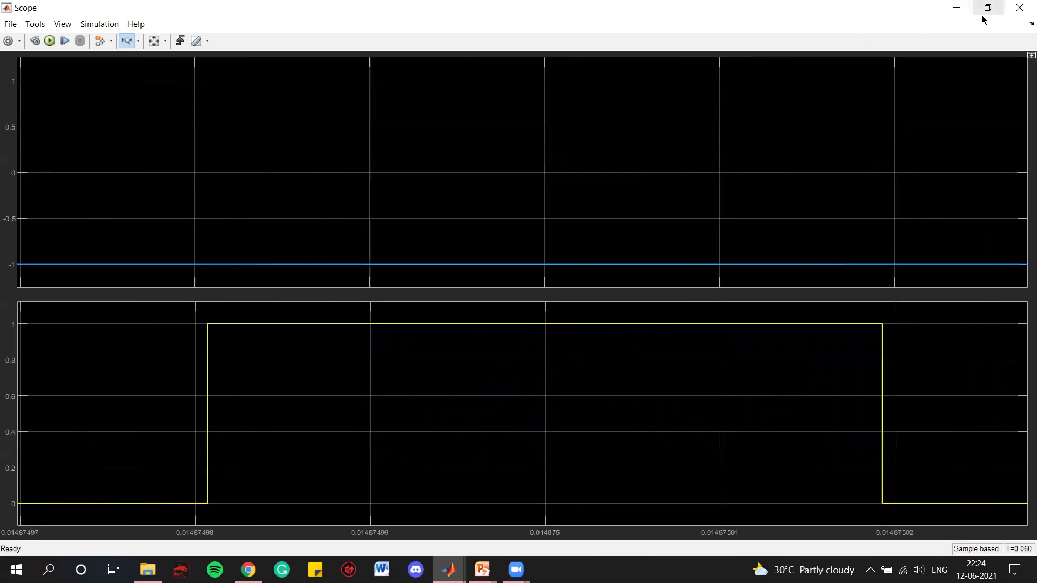
Step: Compare the PWM pulse widths around the sine's negative peak near 0.035 s and its positive peak near 0.025 s
left_click(153, 41)
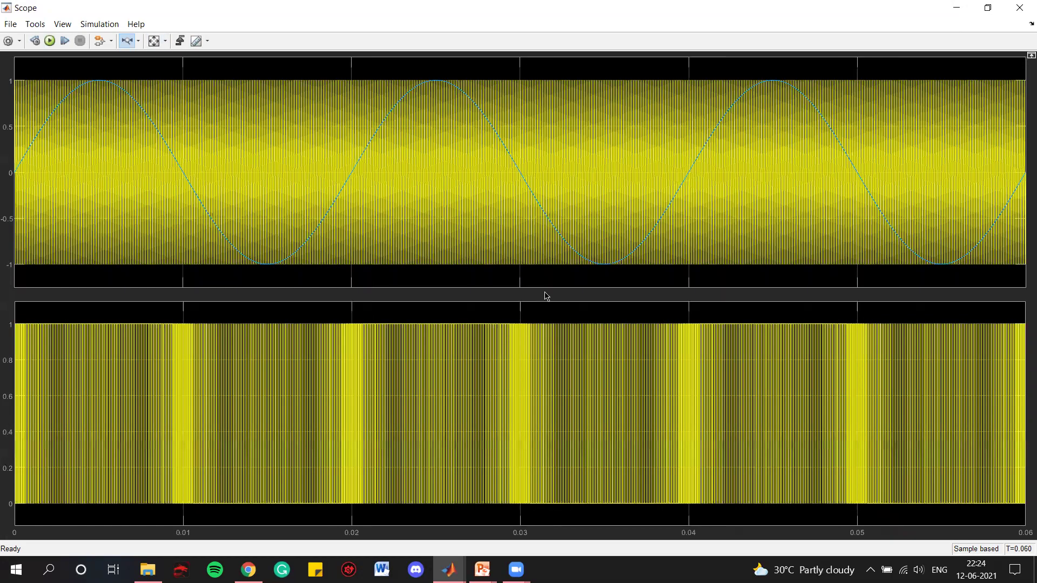
left_click_drag(636, 255, 574, 257)
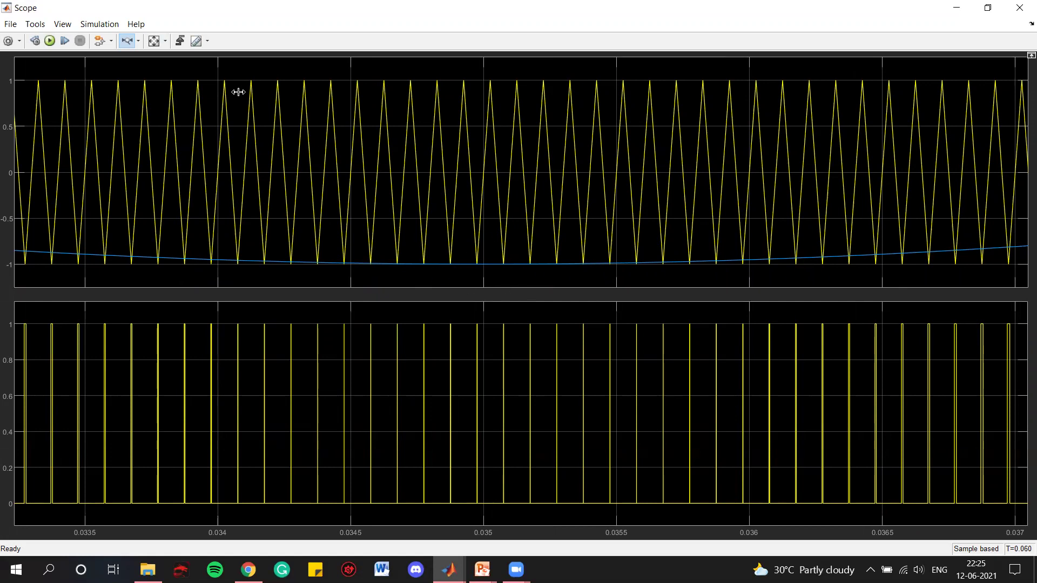
left_click(156, 42)
left_click_drag(458, 79, 411, 78)
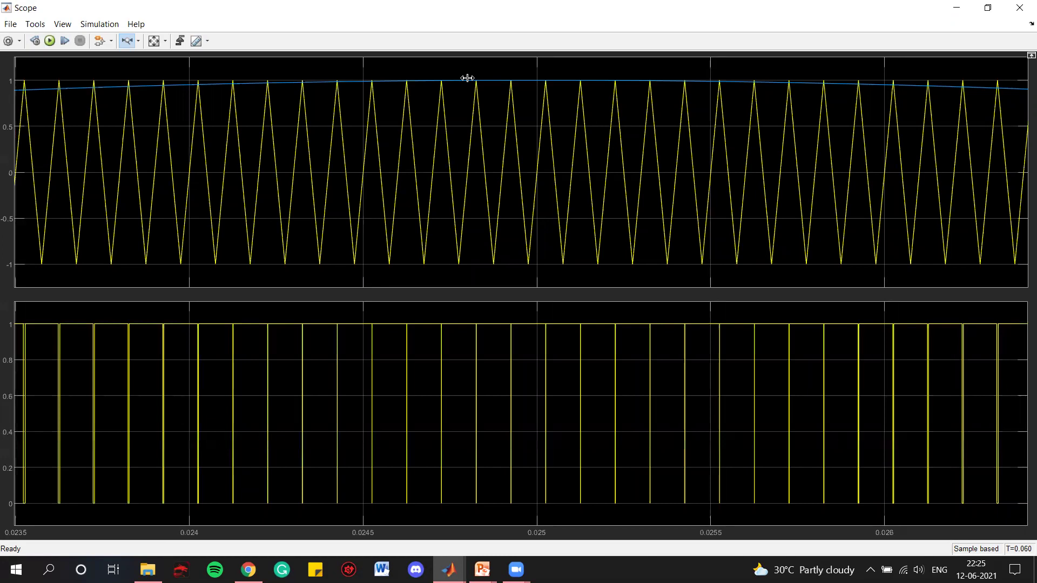
left_click(154, 41)
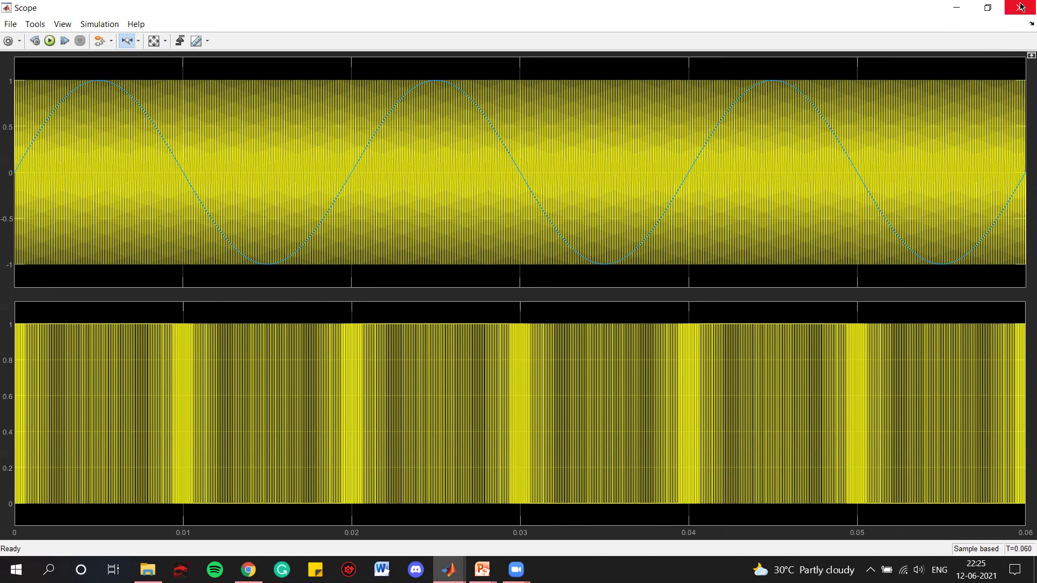
Step: Zoom into the narrow PWM off-interval near the sine's positive peak at 0.025 s, restore the full view and close the Scope
left_click_drag(450, 327, 396, 323)
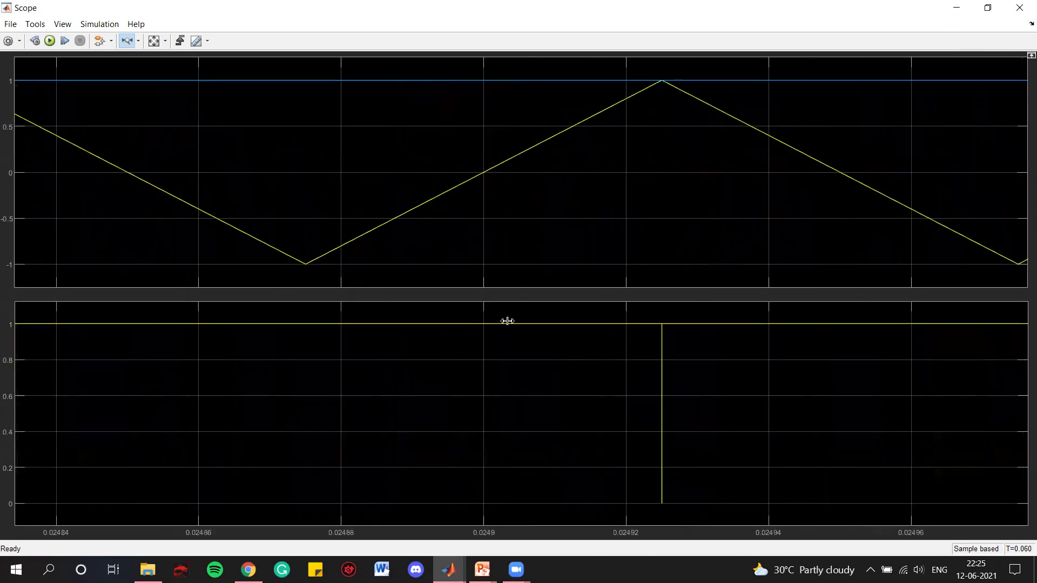
left_click_drag(682, 324, 657, 325)
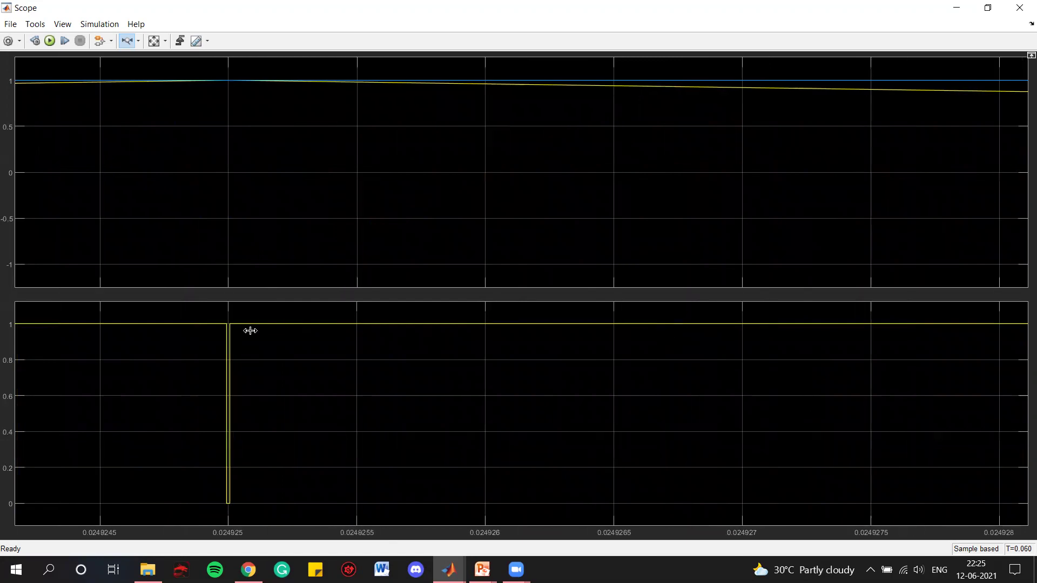
left_click_drag(254, 331, 216, 333)
left_click_drag(407, 346, 321, 342)
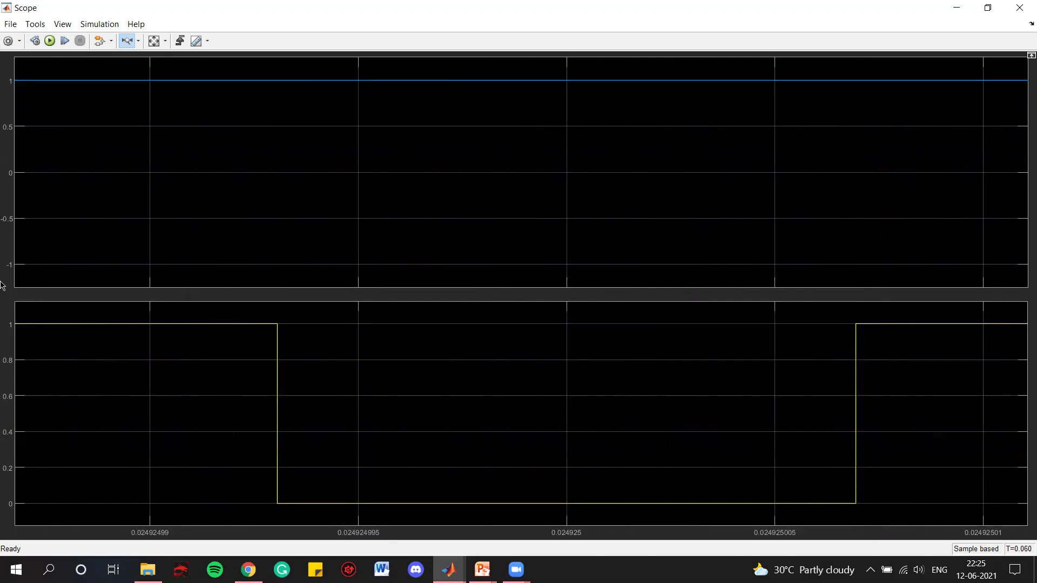
left_click(154, 41)
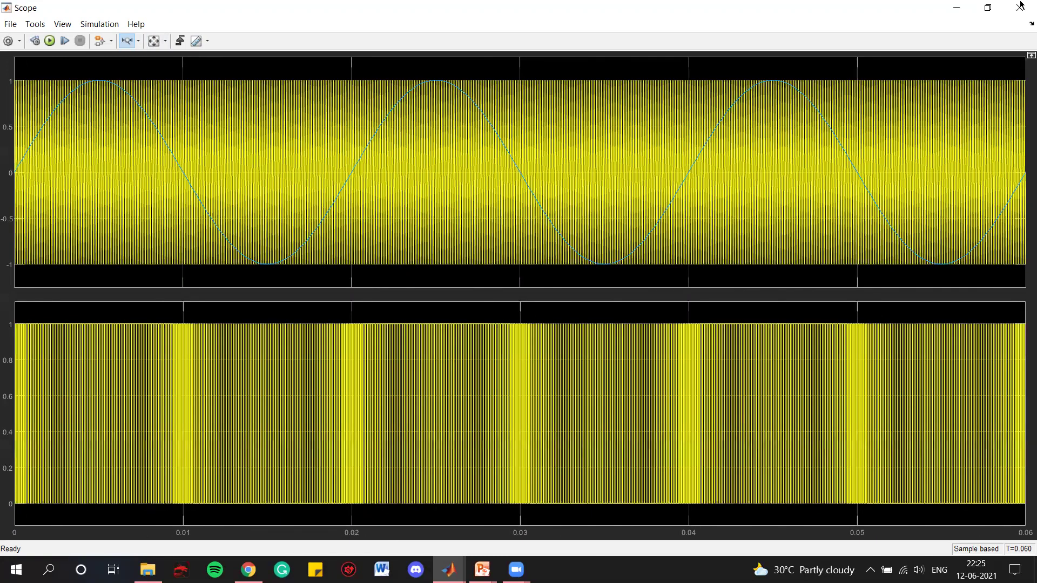
left_click(1019, 7)
Step: Shift the Sine Wave away from the Relational Operator and insert the Gain block into its output line
left_click_drag(154, 234, 322, 208)
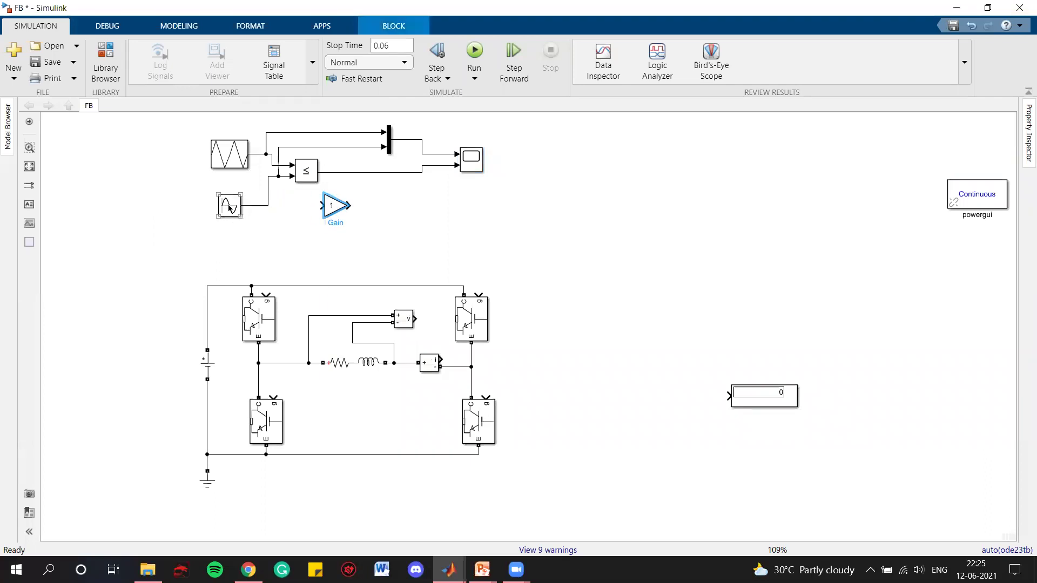
left_click_drag(230, 207, 156, 206)
left_click(335, 212)
left_click_drag(332, 207, 233, 206)
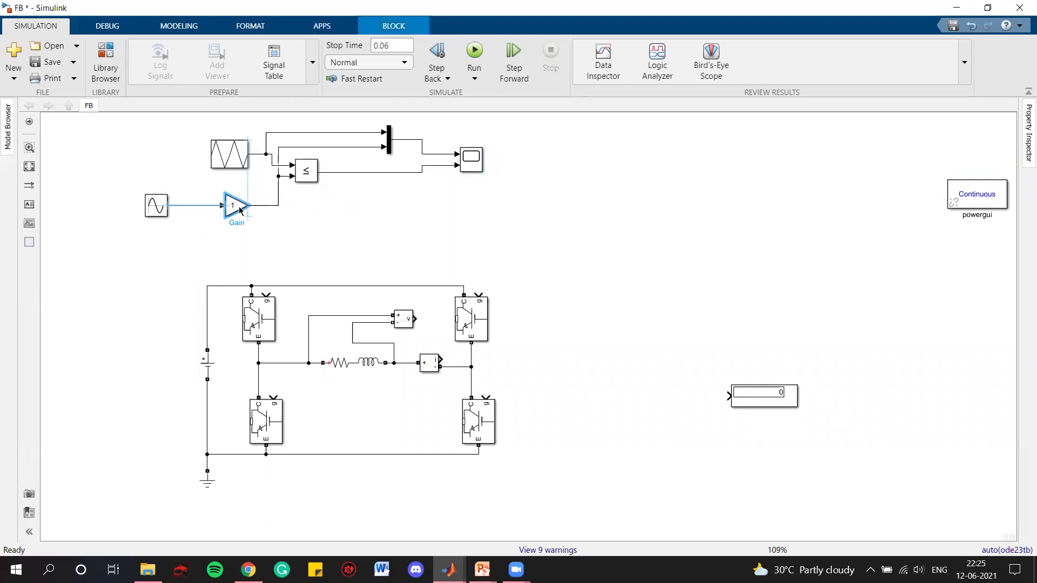
Step: Set the gain value of the Gain block that scales the sine reference
double_click(237, 205)
type("9,")
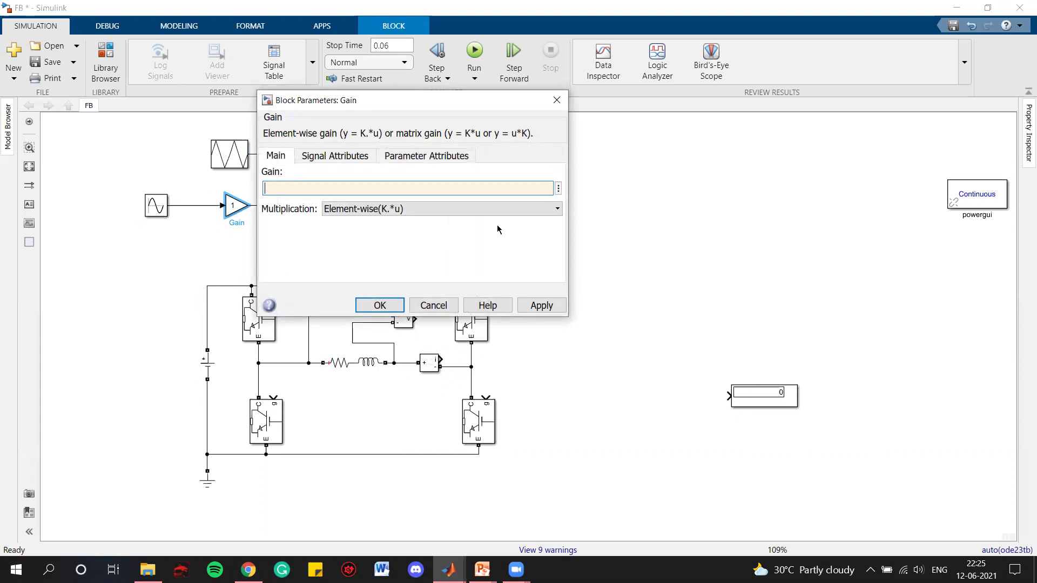
left_click(541, 305)
left_click(431, 304)
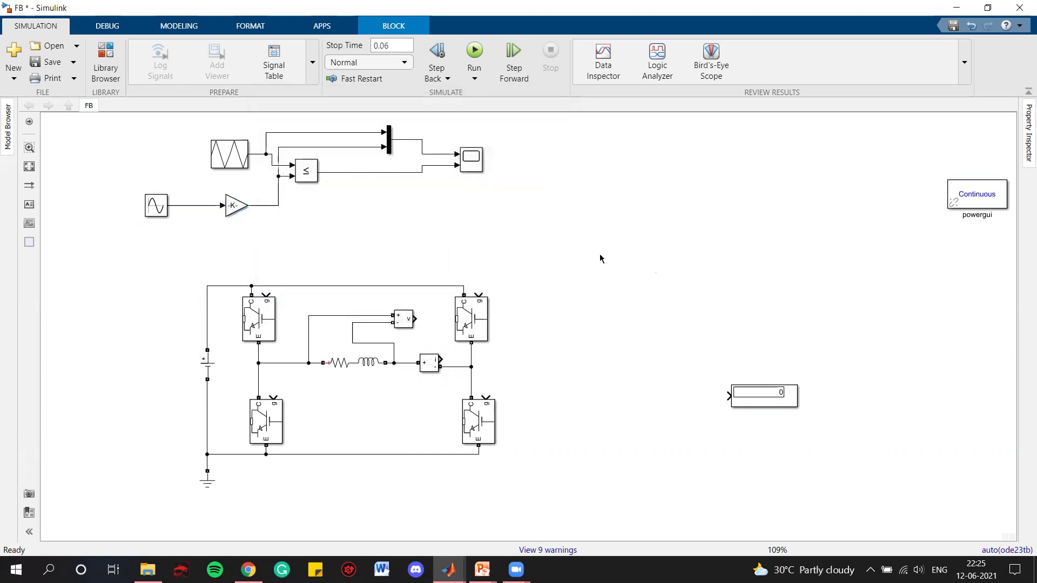
Step: Widen the Gain block enough for its value to fit and run the simulation
left_click(228, 215)
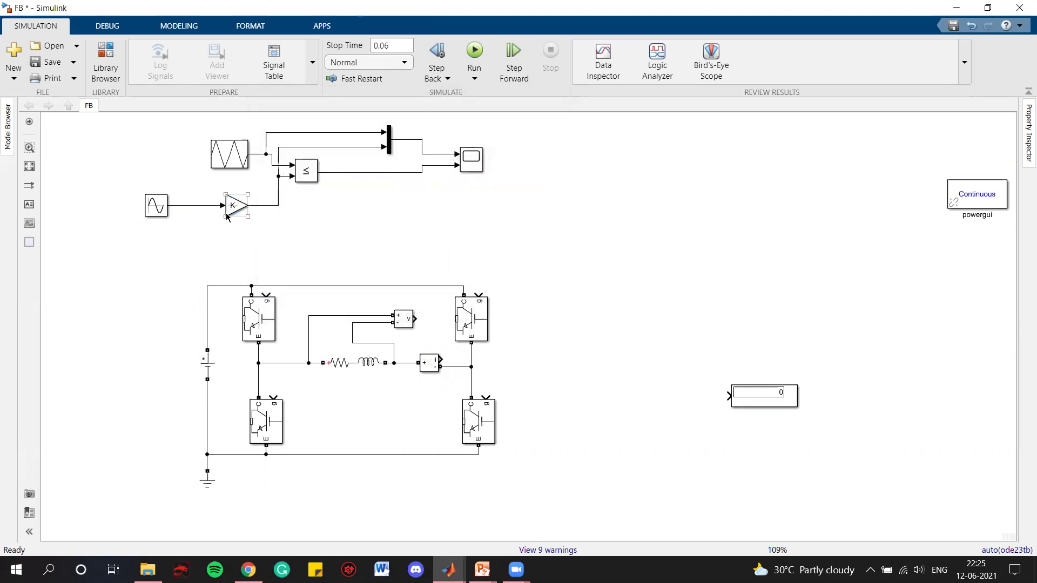
left_click_drag(227, 215, 211, 216)
left_click(476, 48)
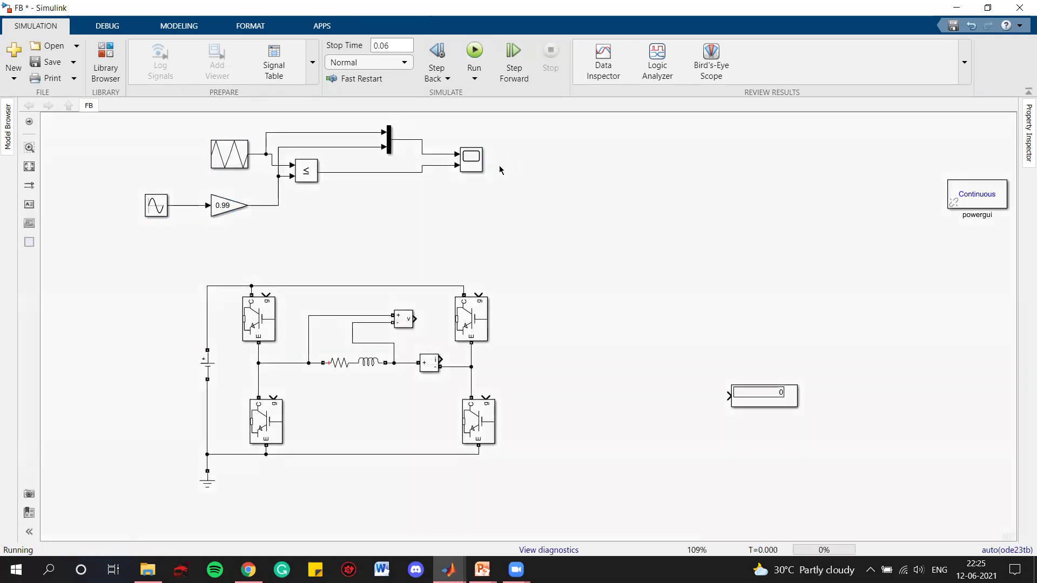
Step: Open the Scope, zoom in time and amplitude on the carrier peak crossing near 0.025 s, and restore the full view
double_click(471, 162)
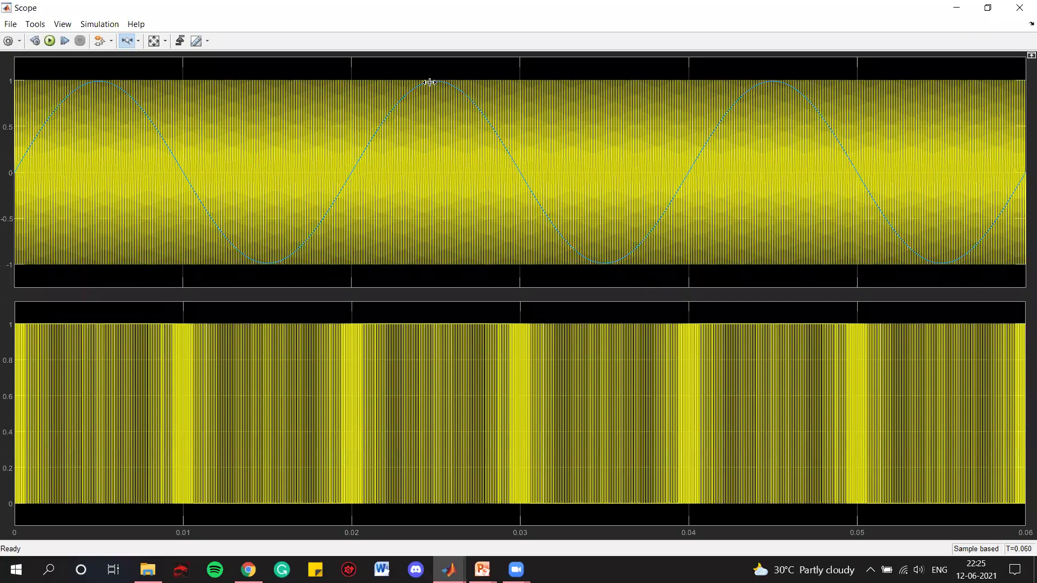
left_click_drag(421, 82, 479, 169)
left_click_drag(774, 80, 747, 83)
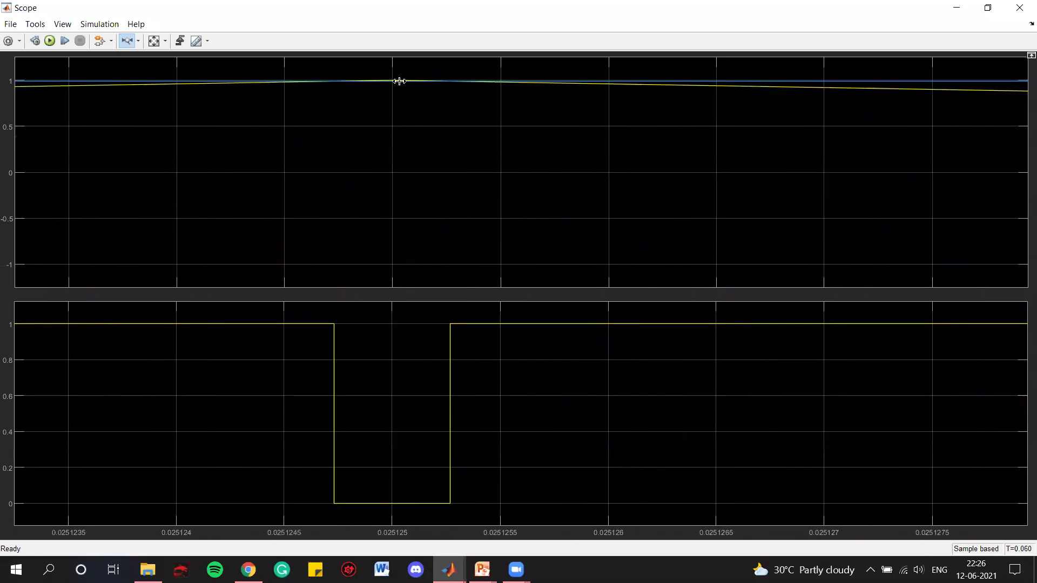
left_click(140, 44)
left_click(130, 74)
left_click(397, 93)
left_click_drag(399, 102, 400, 132)
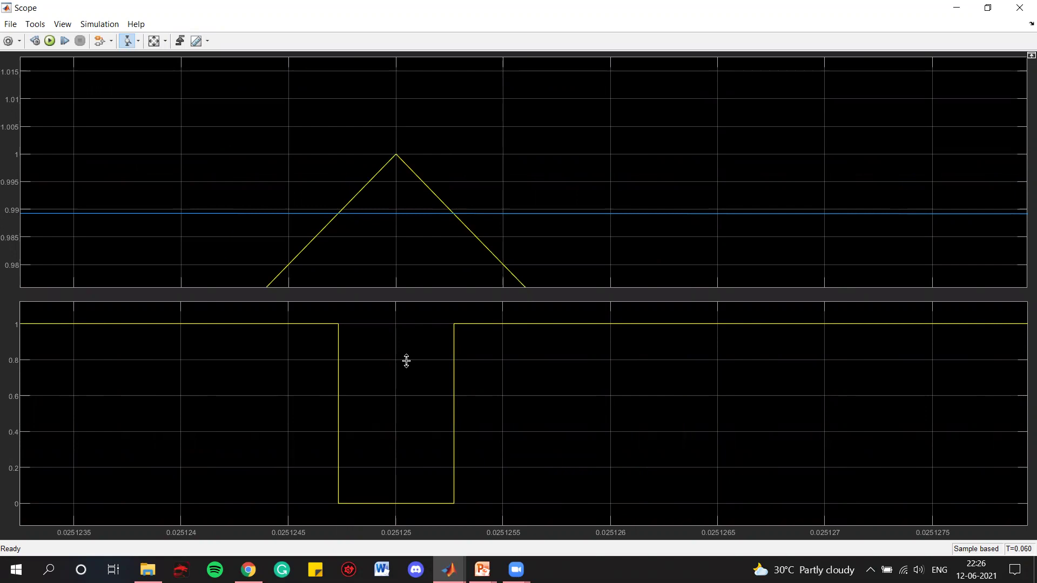
left_click(154, 41)
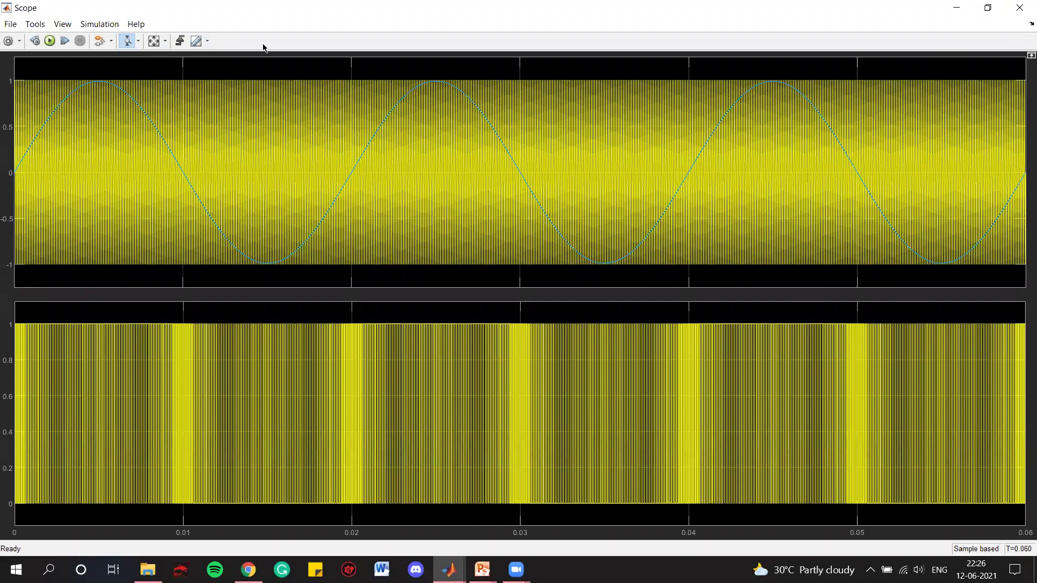
Step: Examine the pulse-width variation between about 0.008 s and 0.022 s, restore the full time range and close the Scope
left_click(138, 41)
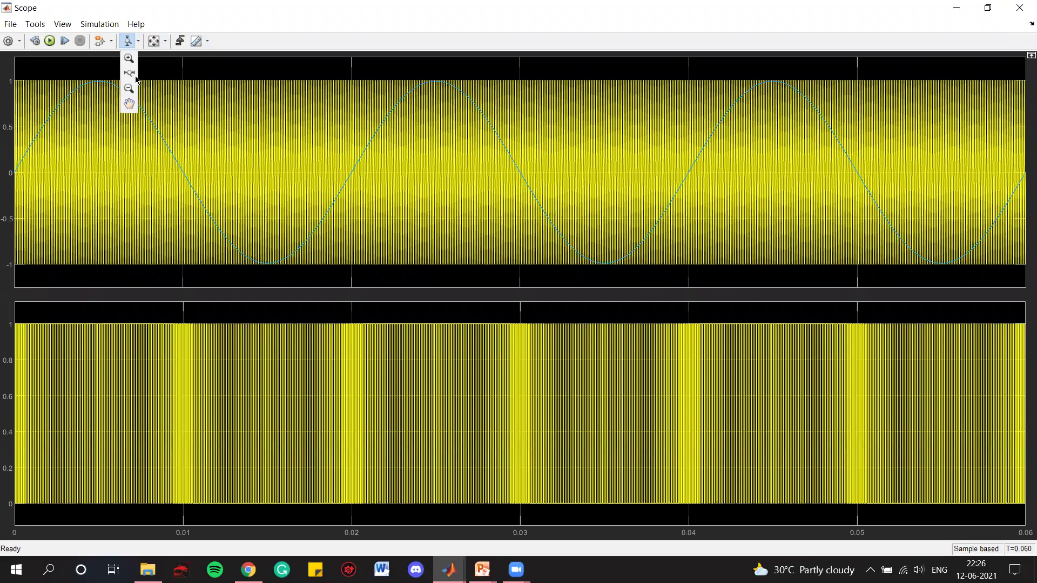
left_click(130, 73)
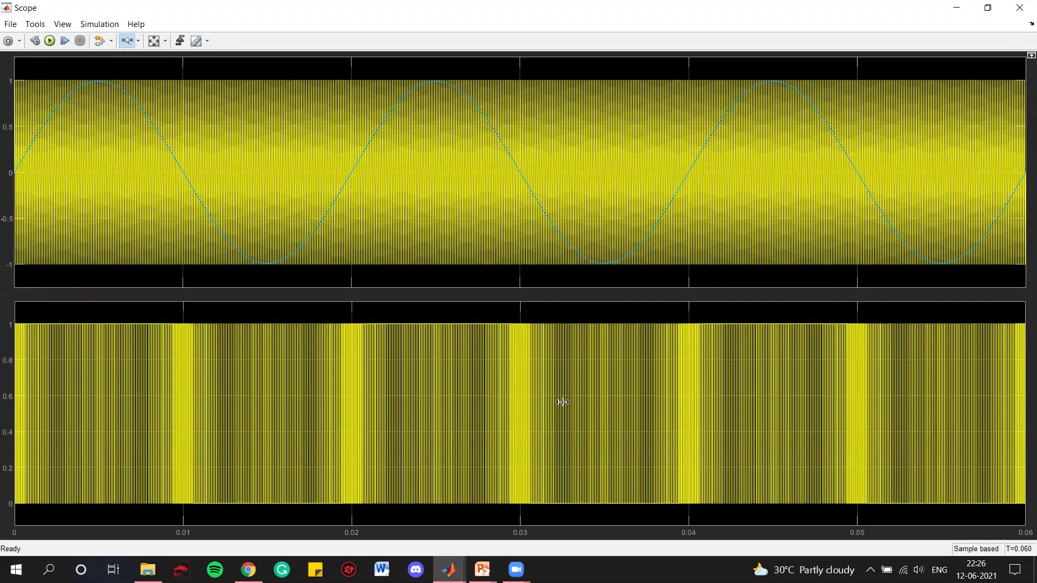
left_click_drag(377, 391, 150, 390)
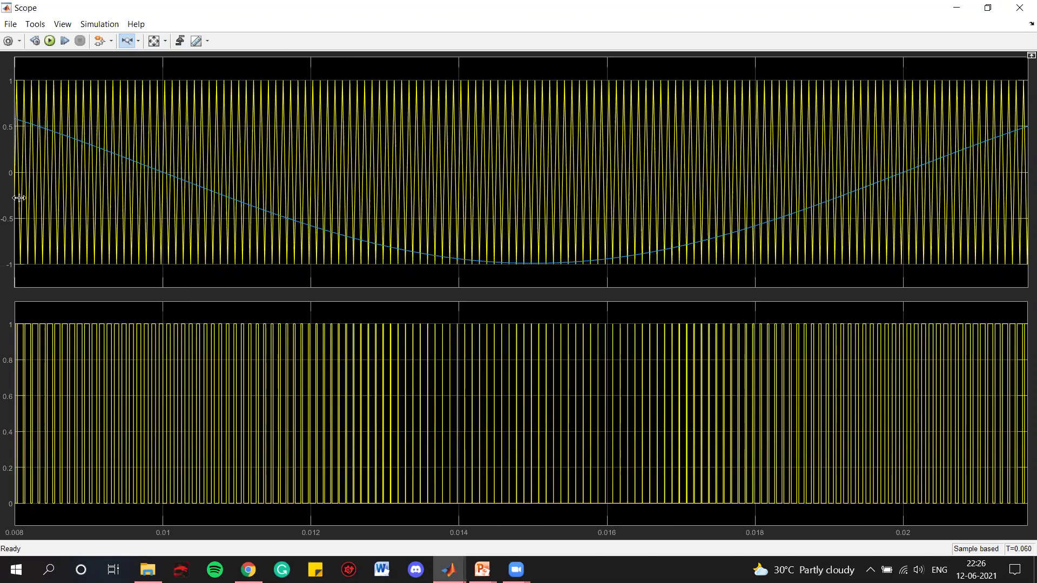
left_click(154, 42)
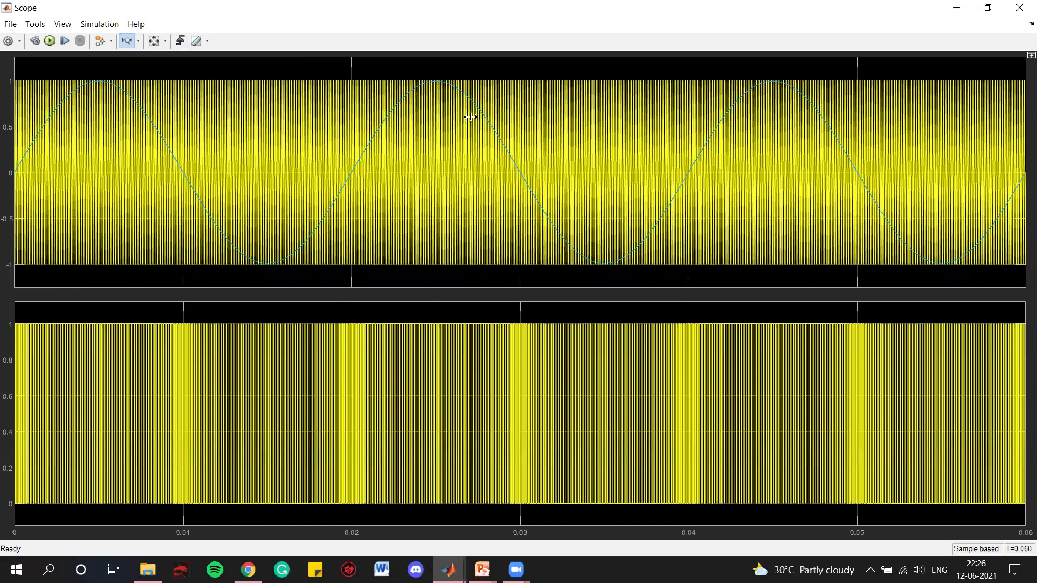
left_click(1020, 6)
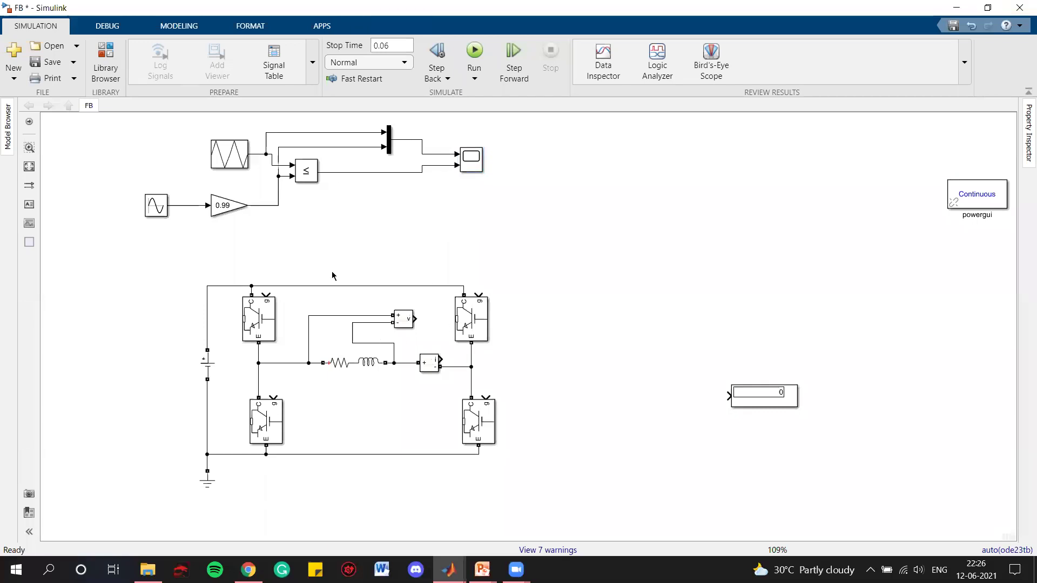
Step: Shift the entire inverter circuit, including source, IGBTs, load and measurement blocks, to the right beneath the PWM blocks
left_click_drag(155, 262, 550, 502)
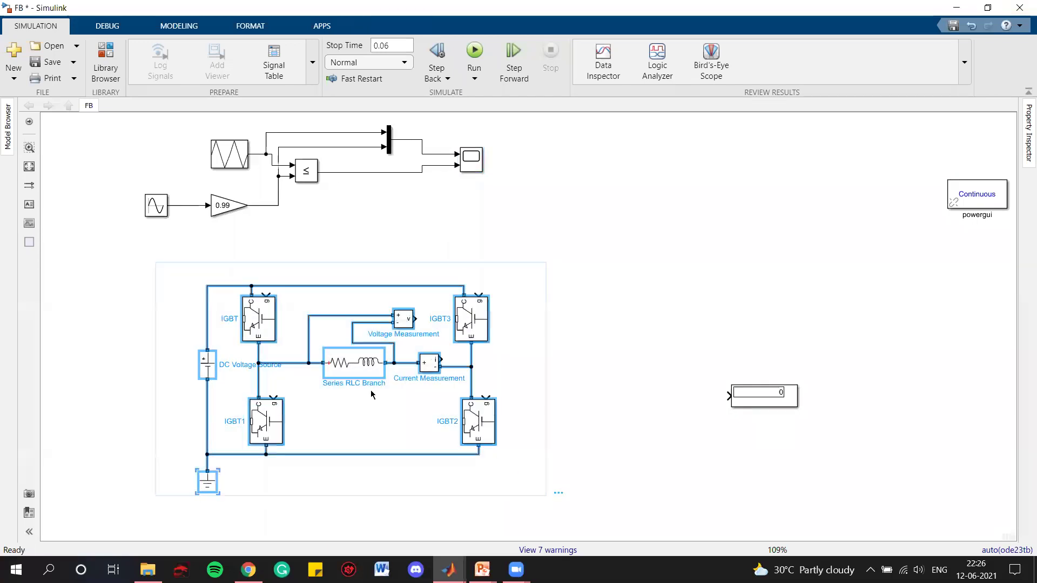
left_click_drag(392, 374, 455, 374)
left_click(456, 252)
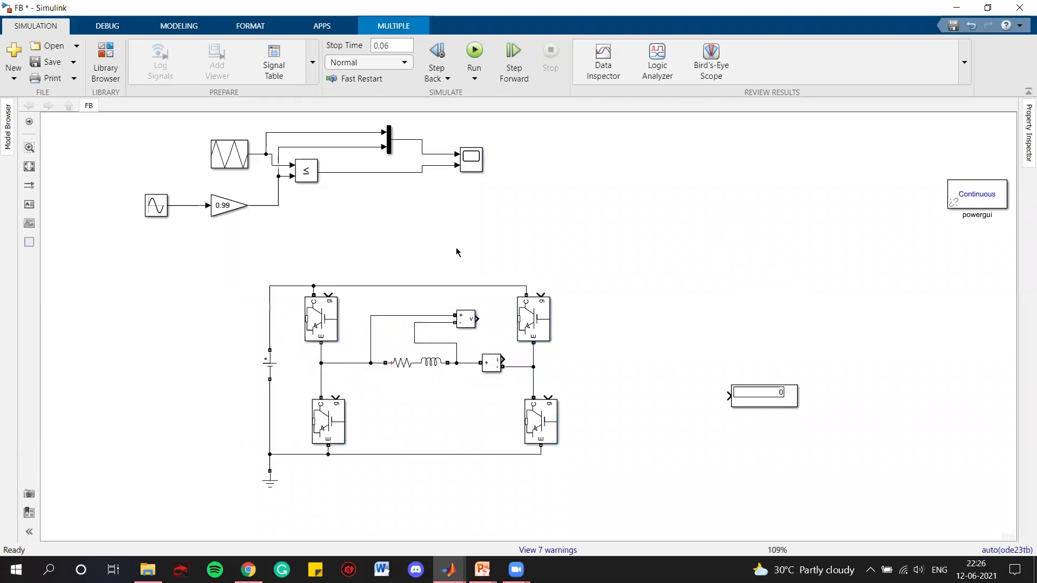
Step: Add a Logical Operator block above and to the right of the inverter and set its operator to NOT
type("l")
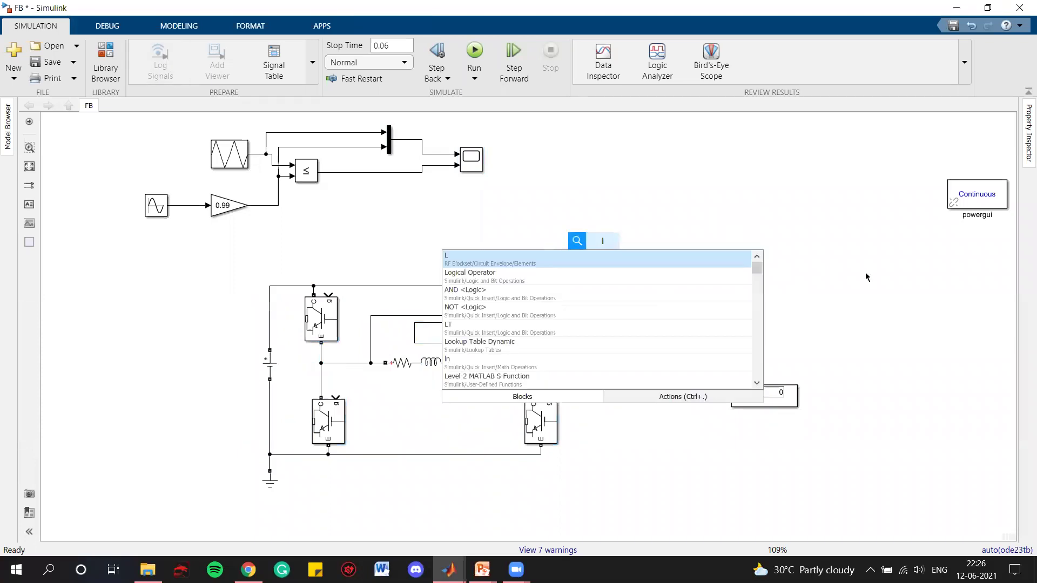
type("ogi")
key("Return")
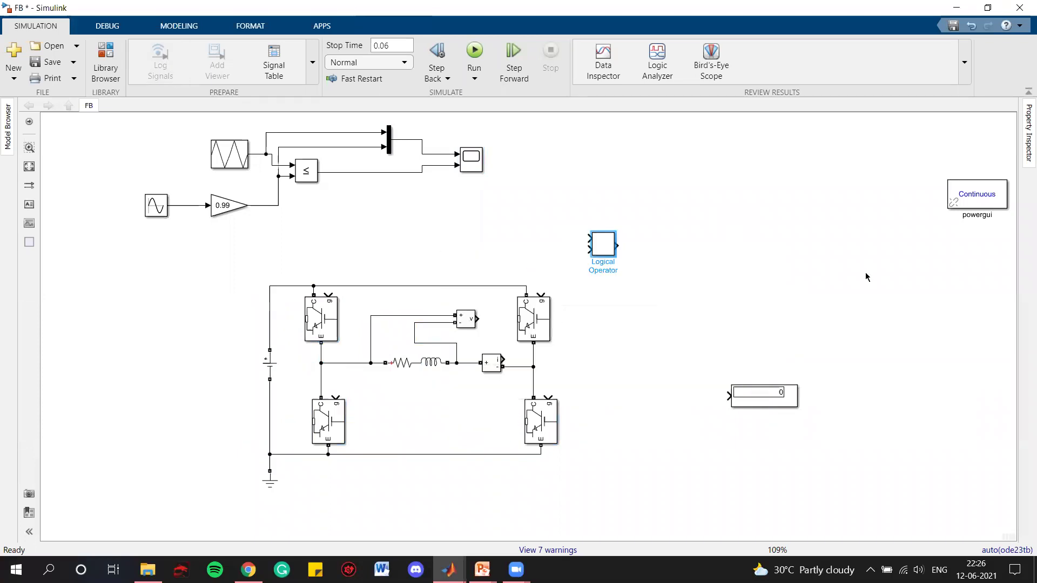
double_click(618, 247)
left_click(701, 217)
left_click(642, 217)
left_click(732, 234)
left_click(722, 315)
left_click(1013, 298)
left_click(851, 296)
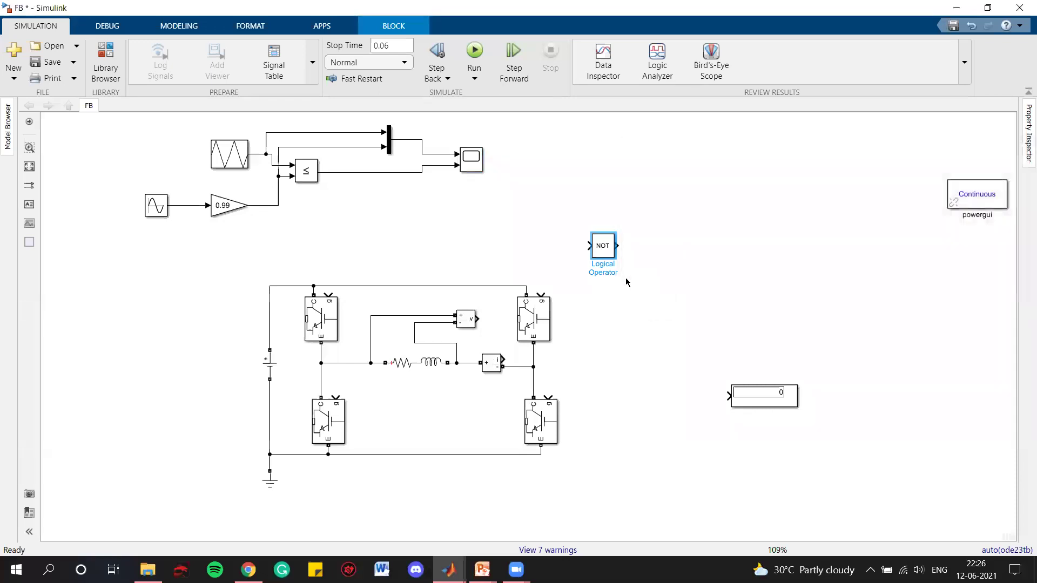
Step: Rotate the NOT block to point downward and place a copy of it connected to the gate of the lower-right IGBT
key("ctrl+r")
key("ctrl+c")
key("ctrl+v")
left_click_drag(617, 264, 567, 389)
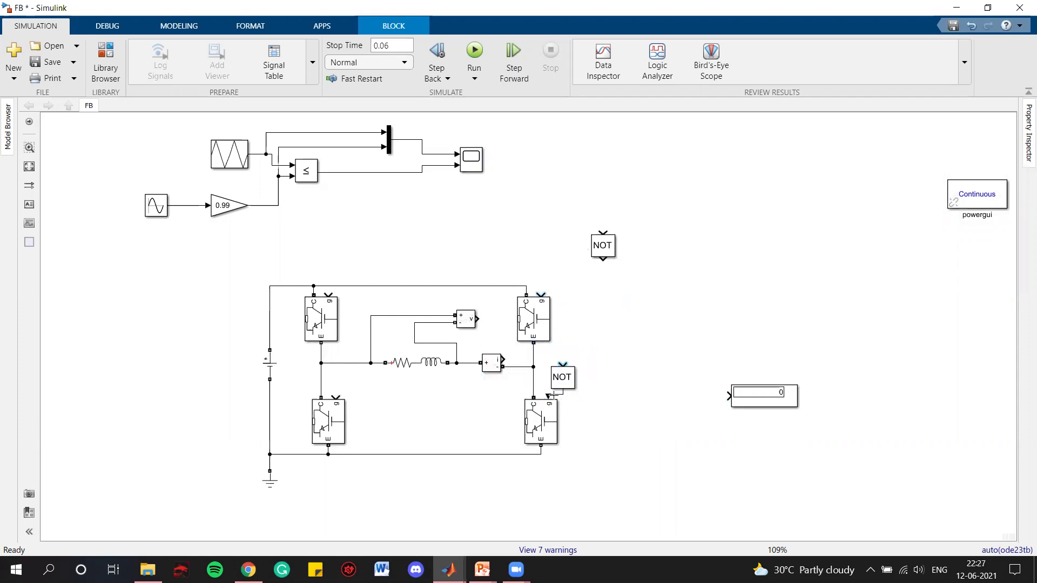
Step: Move the other NOT block above the lower-left IGBT and connect its output to that IGBT's gate
left_click(619, 261)
left_click(612, 251)
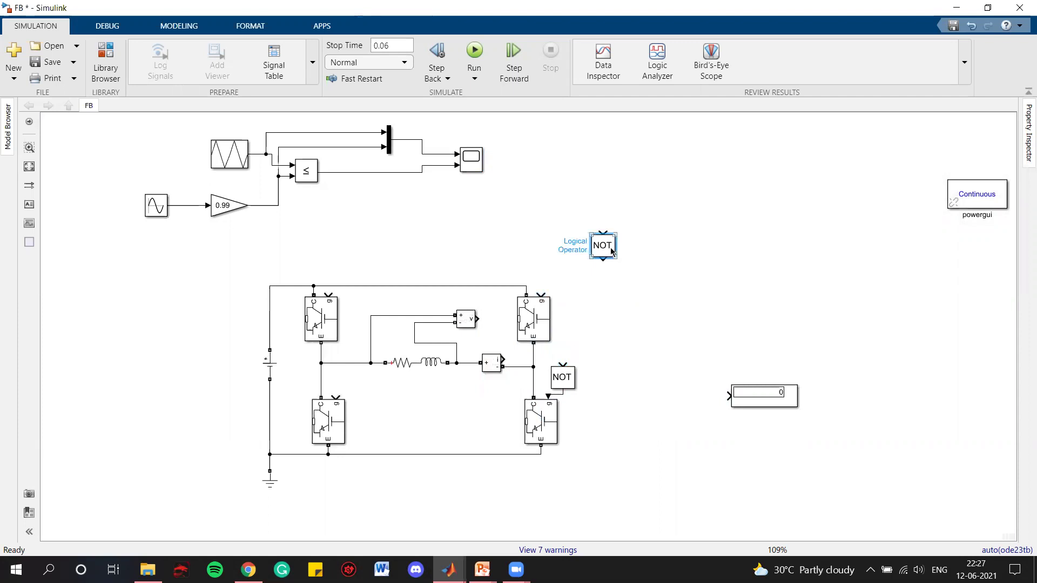
left_click_drag(611, 252, 359, 368)
left_click(770, 191)
Step: Detach the NOT block from the lower-right IGBT and move it onto the gate of the upper-right IGBT
left_click(692, 300)
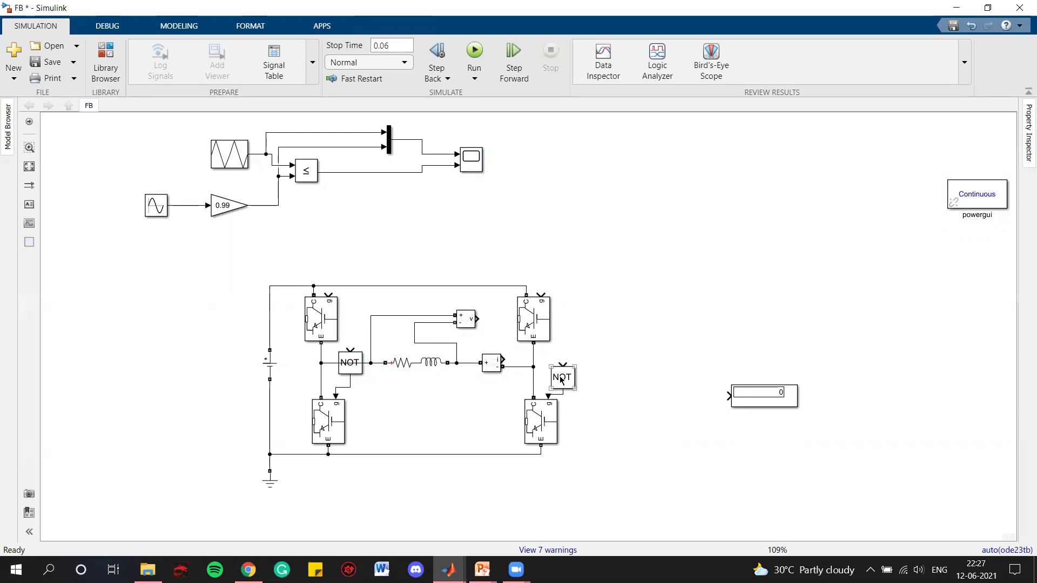
left_click(554, 400)
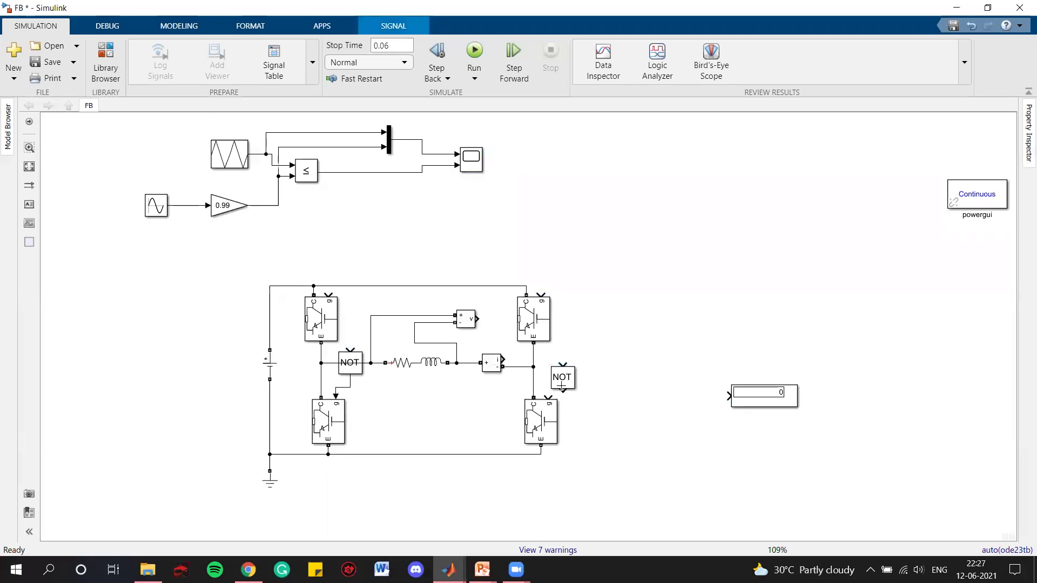
left_click_drag(565, 383, 543, 273)
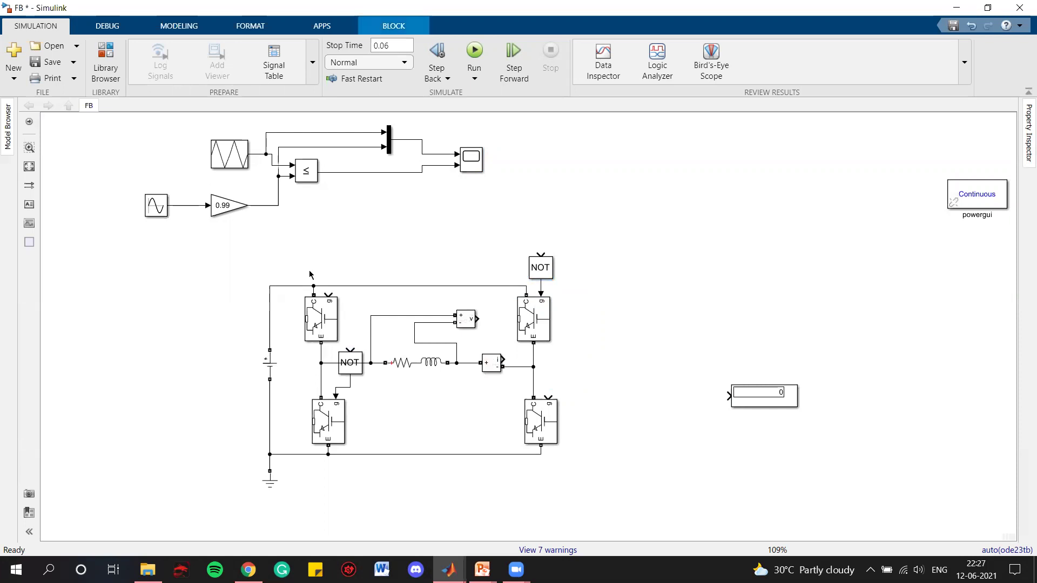
Step: Connect the Relational Operator output to the upper-left and lower-right IGBT gates and to the inputs of both NOT blocks
left_click_drag(328, 291, 334, 171)
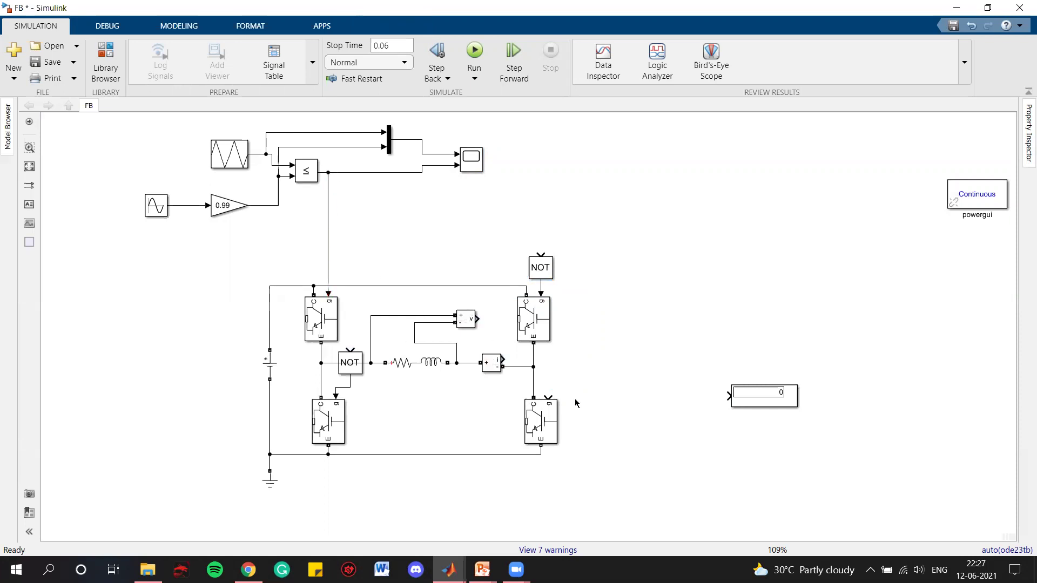
left_click_drag(546, 394, 326, 264)
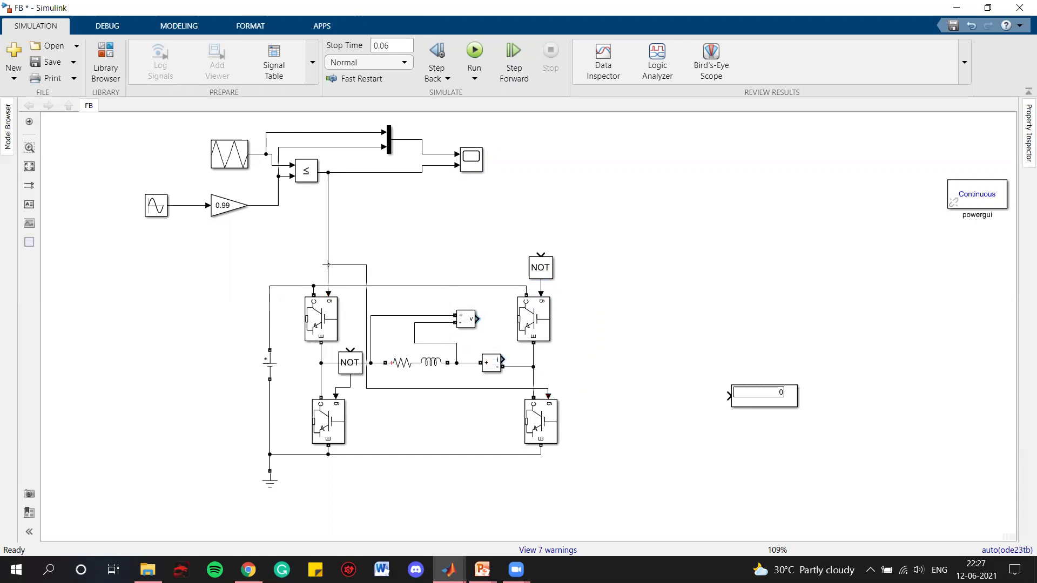
left_click_drag(542, 252, 367, 267)
left_click_drag(359, 337, 365, 335)
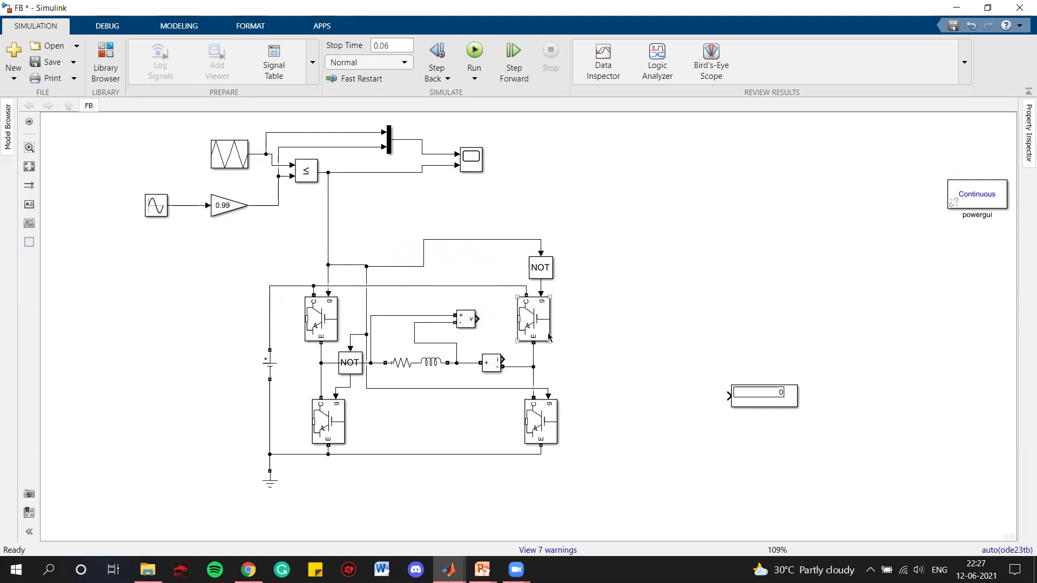
Step: Place a copy of the Scope beside the inverter and configure it with 4 input ports in a layout of four stacked displays
left_click(464, 159)
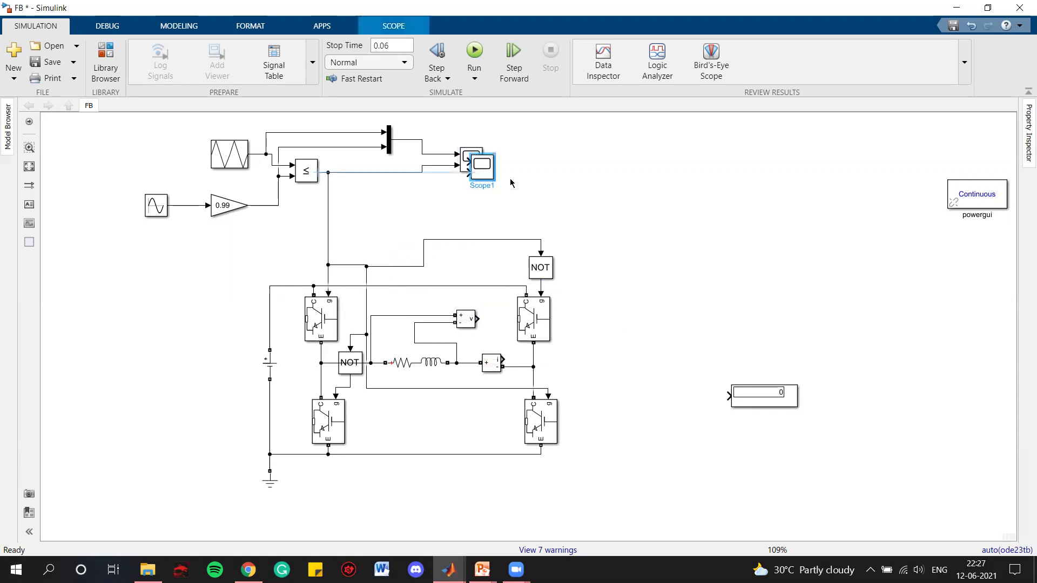
left_click_drag(471, 160, 702, 217)
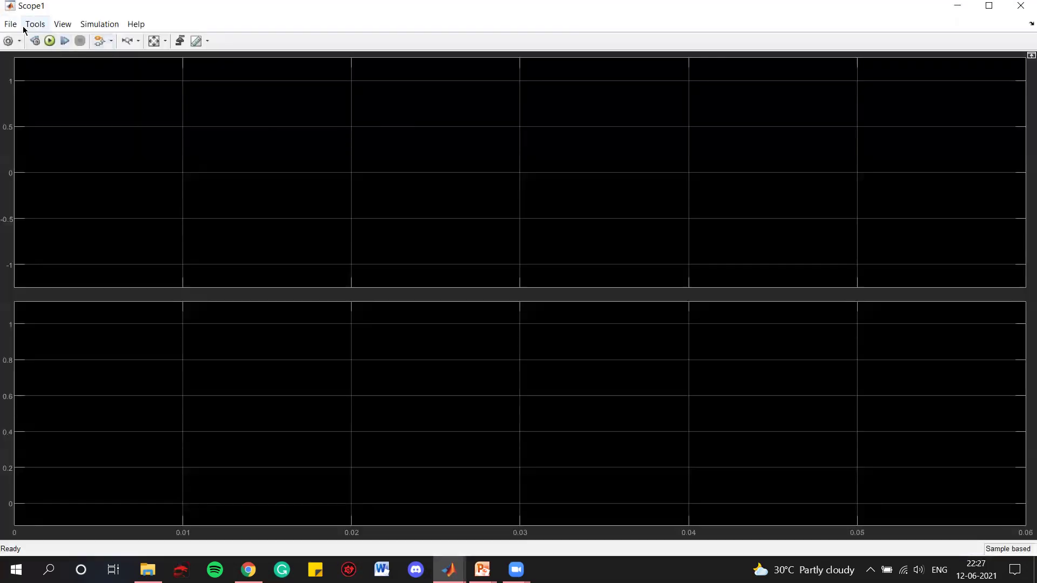
left_click(10, 23)
left_click(289, 116)
left_click(8, 41)
double_click(535, 253)
type("4")
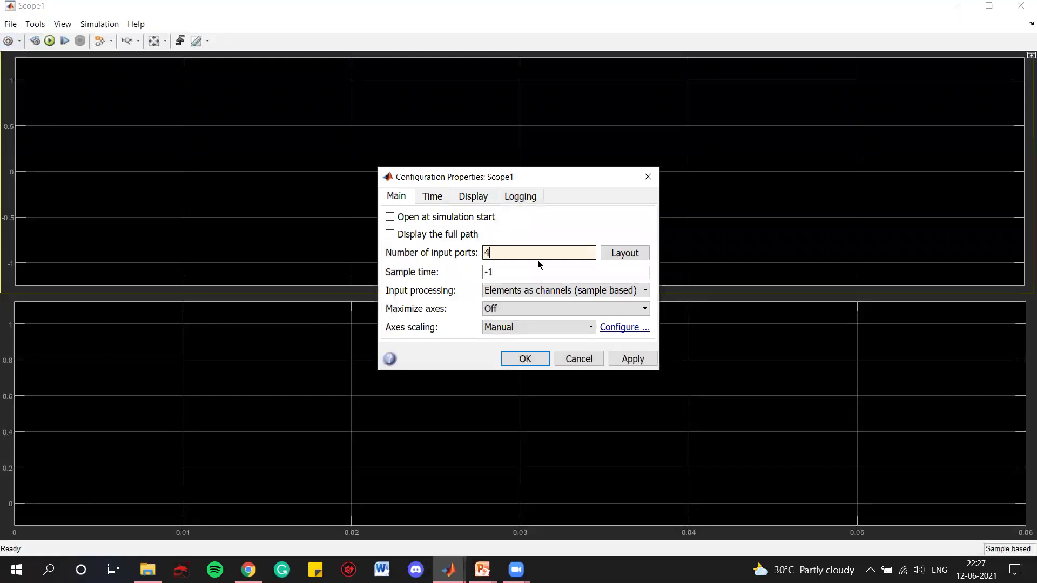
left_click(621, 253)
left_click(674, 316)
left_click(629, 359)
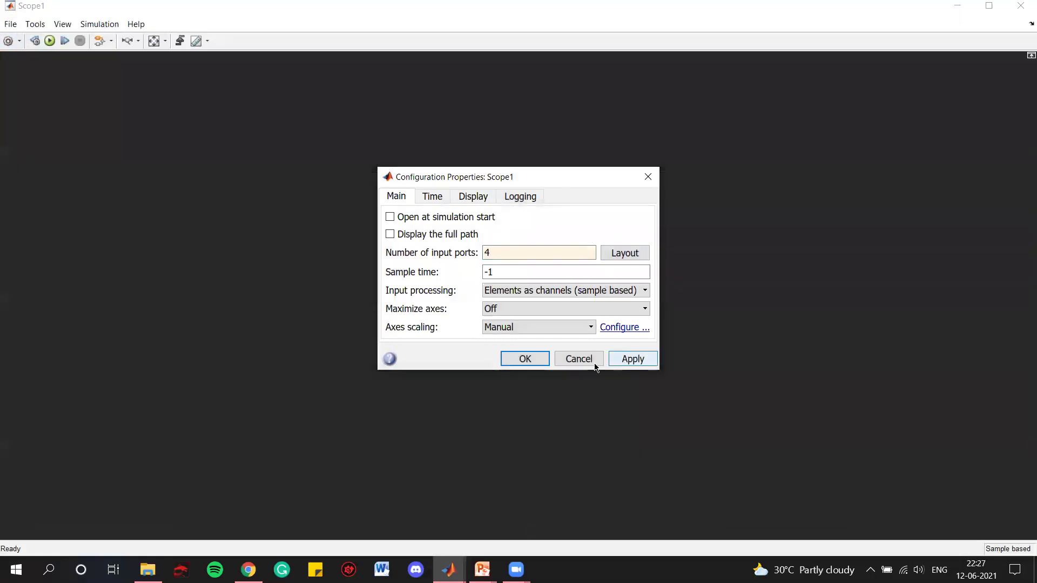
key("Return")
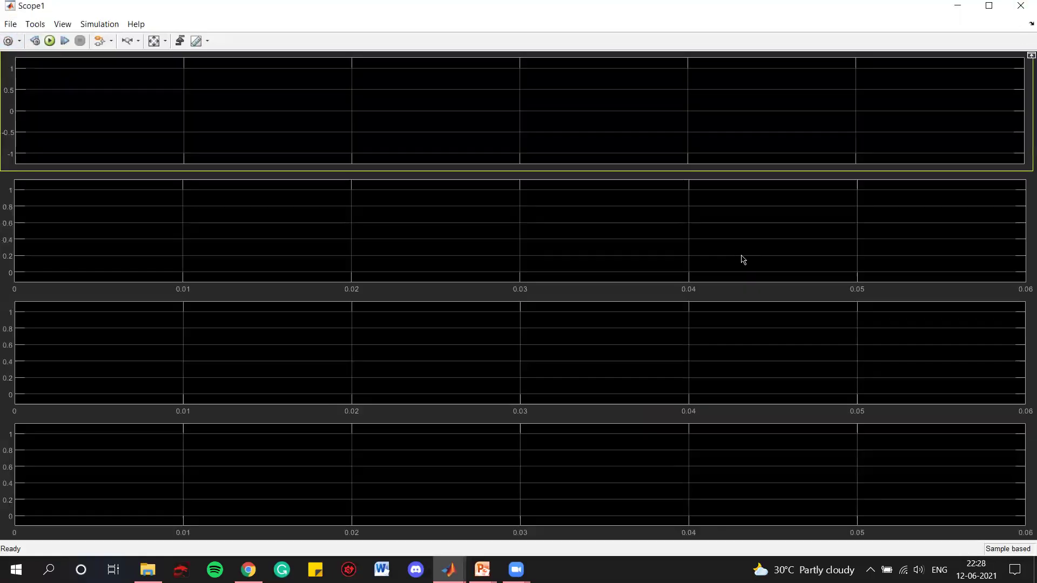
left_click(1020, 5)
Step: Enlarge the four-input Scope and connect it to the PWM signal, the upper NOT block's input line, the load voltage and the load current
left_click_drag(714, 231, 743, 297)
left_click_drag(688, 217, 328, 217)
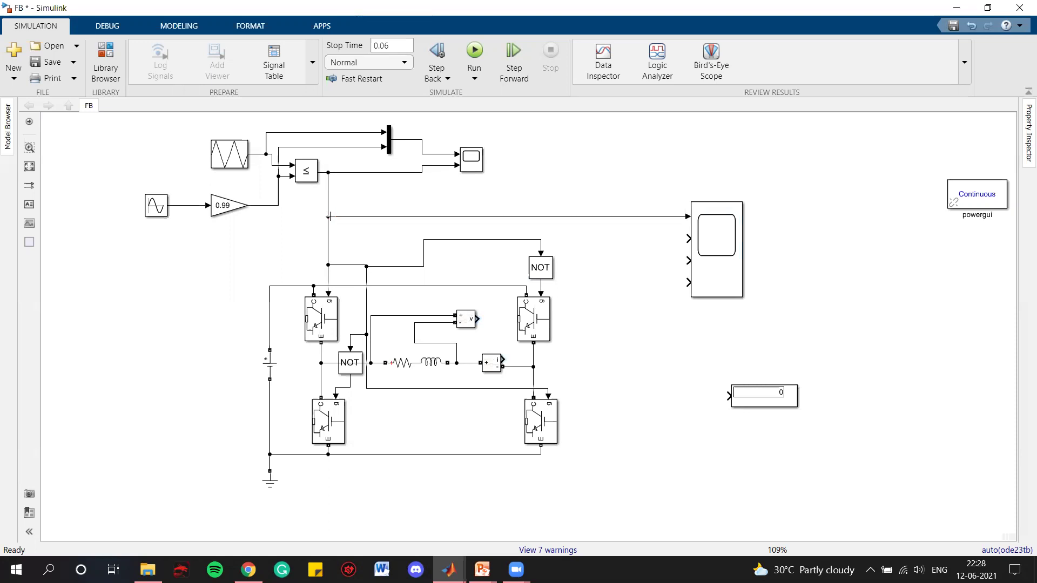
left_click_drag(688, 238, 539, 239)
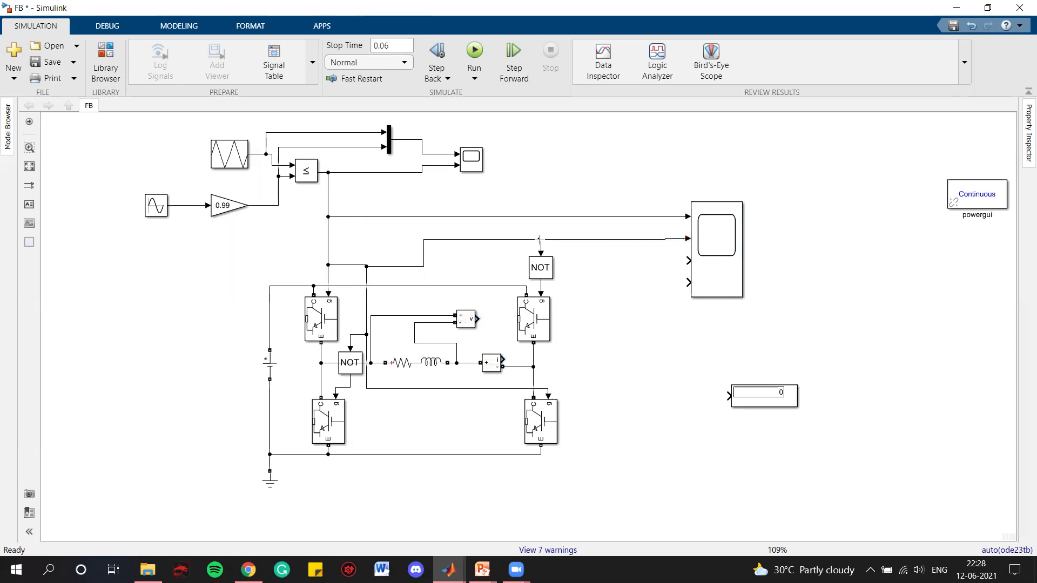
left_click_drag(686, 261, 480, 318)
left_click_drag(690, 285, 507, 358)
left_click(643, 359)
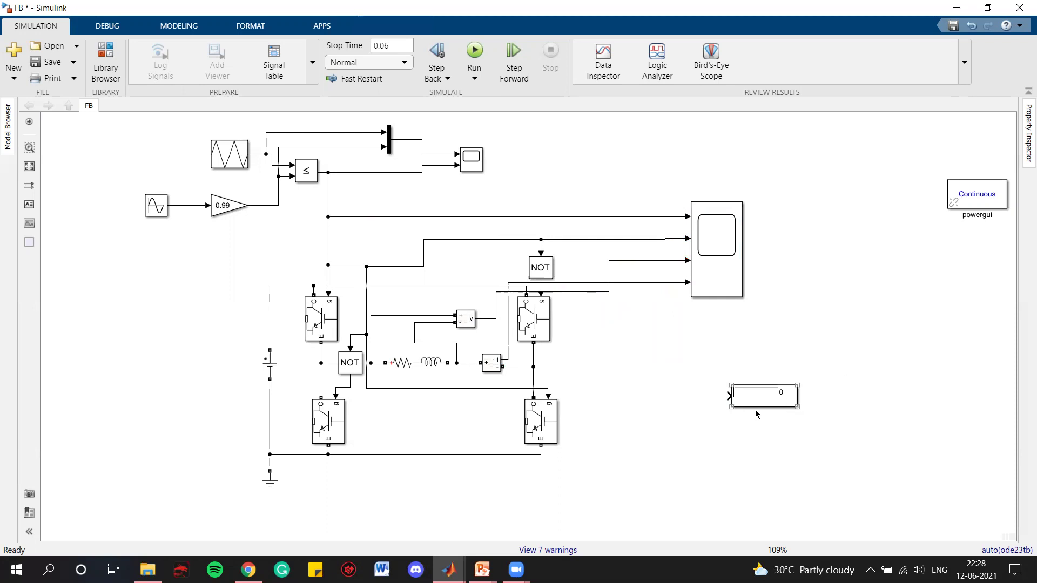
Step: Connect the Display block below the Scope to the voltage measurement signal and check the DC Voltage Source parameters
mouse_move(741, 402)
left_mouse_down()
mouse_move(722, 347)
mouse_move(667, 261)
left_mouse_up()
double_click(270, 365)
left_click(557, 279)
Step: Move the powergui block above the four-input Scope and save the model
left_click_drag(977, 196, 716, 159)
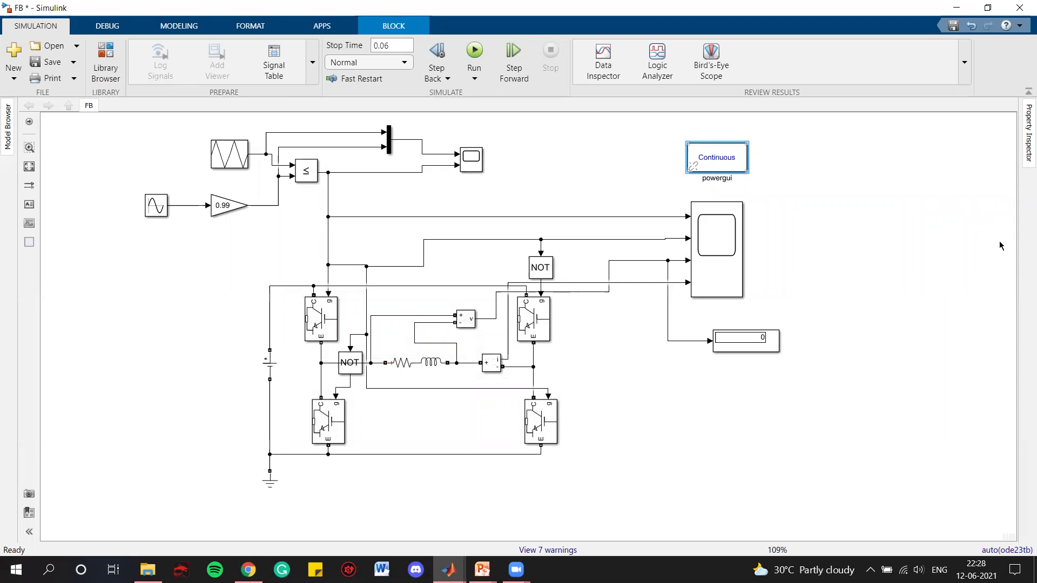
key("ctrl+s")
left_click(28, 167)
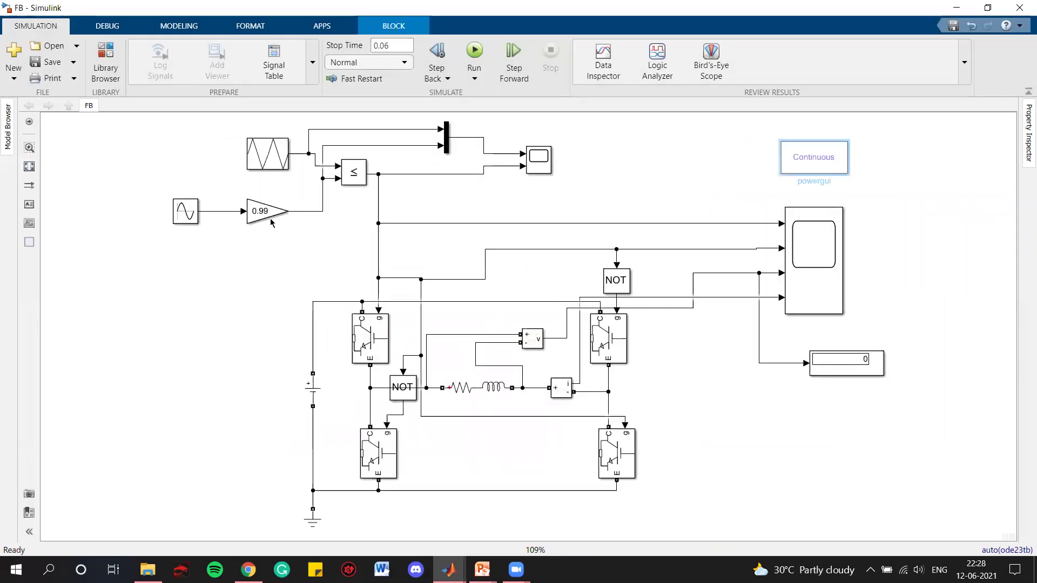
left_click(671, 340)
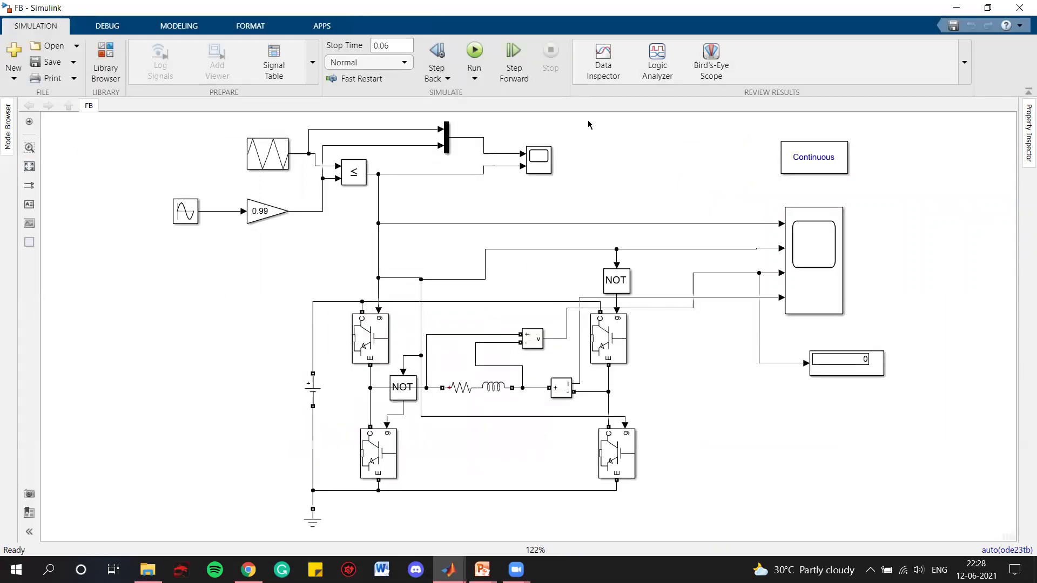
Step: Run the simulation to read the Display block, and add an RMS block in the empty area below the measurement signal lines
left_click(481, 57)
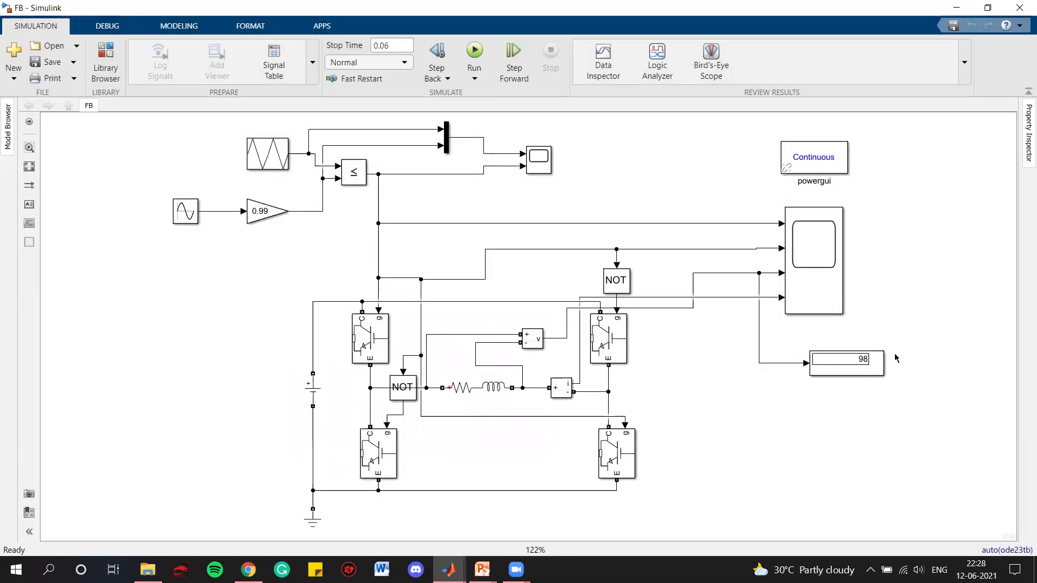
left_click(825, 379)
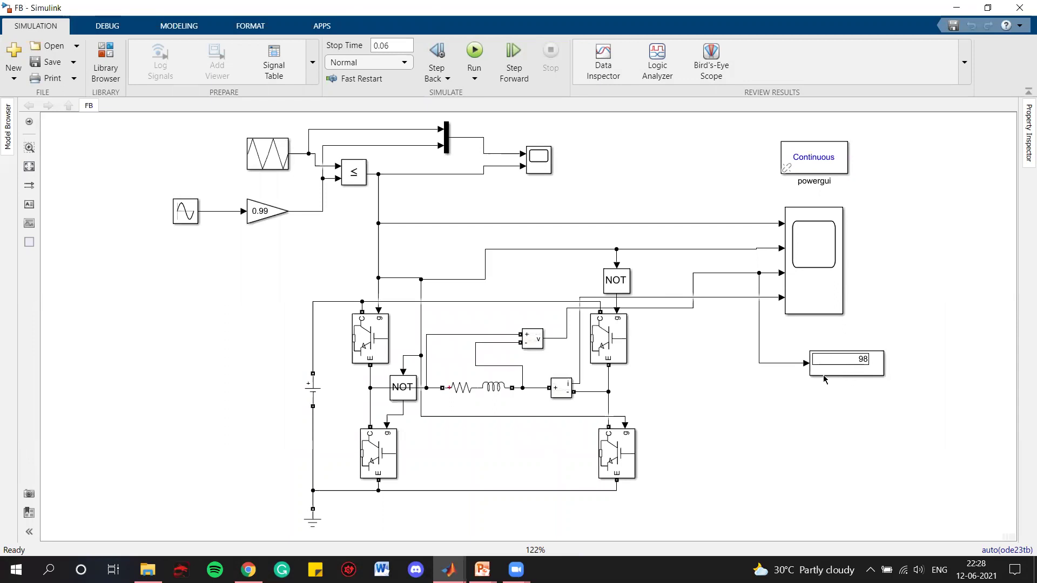
double_click(693, 397)
type("r")
key("Down")
key("Return")
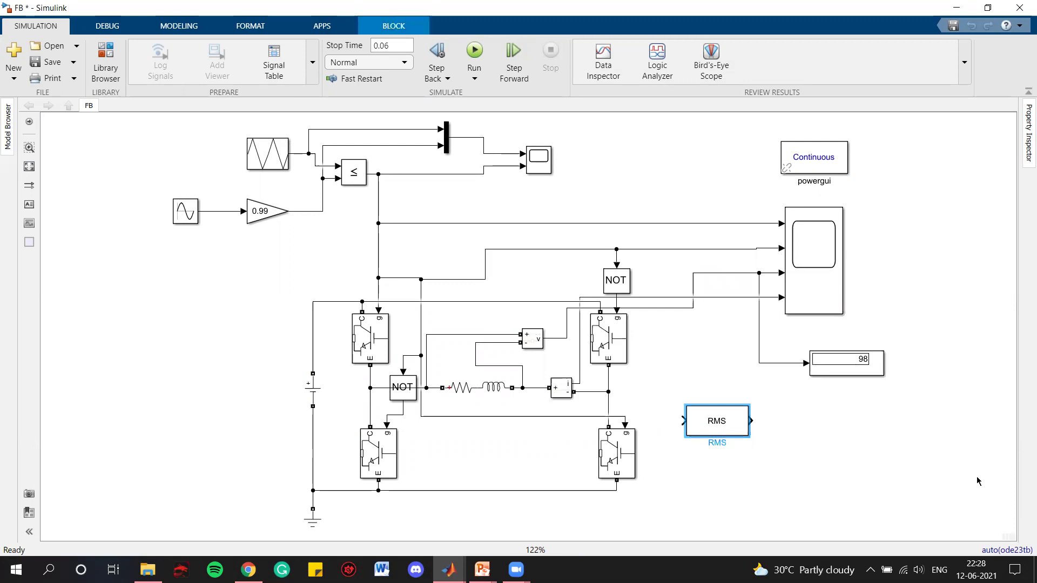
Step: Move the Display block lower and insert the RMS block, rotated 90 degrees, into the voltage signal line feeding it
left_click_drag(854, 372, 862, 417)
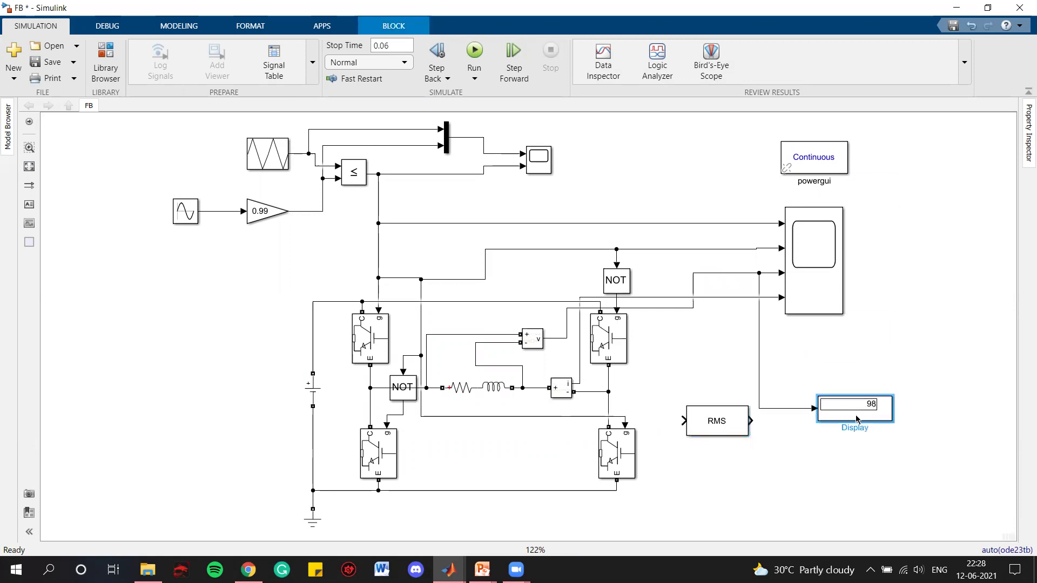
left_click(723, 421)
key("ctrl+r")
left_click_drag(724, 421, 757, 361)
Step: Run the simulation and examine the four-input Scope's waveforms with the axes scaled to fit the traces
left_click(474, 51)
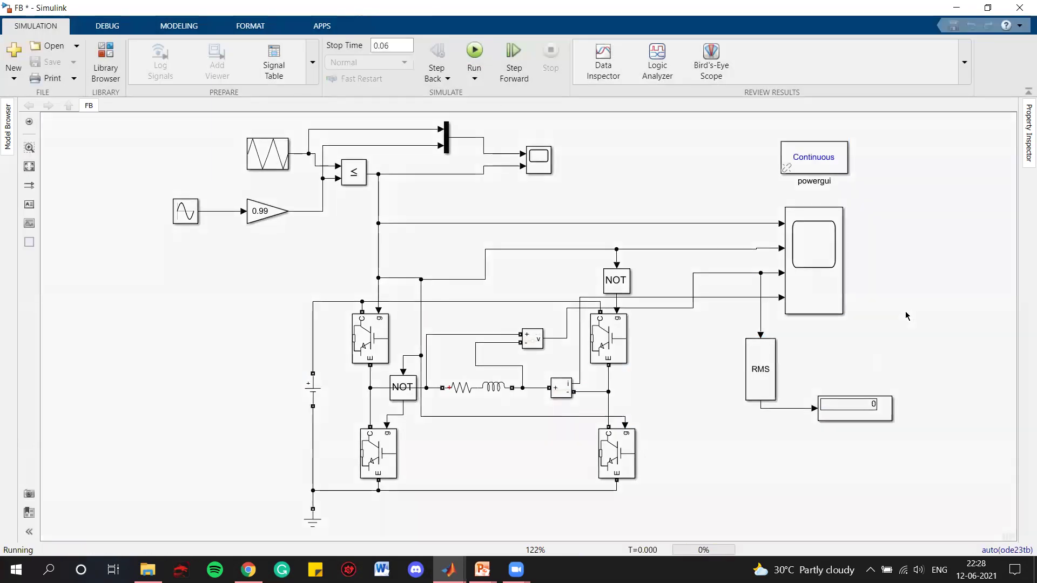
left_click(828, 283)
double_click(828, 283)
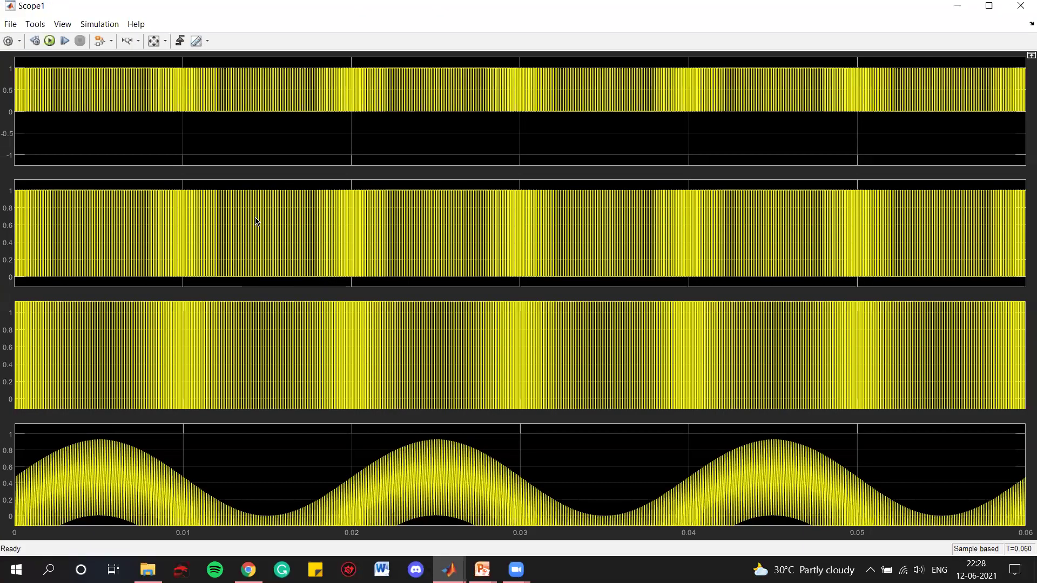
left_click(156, 41)
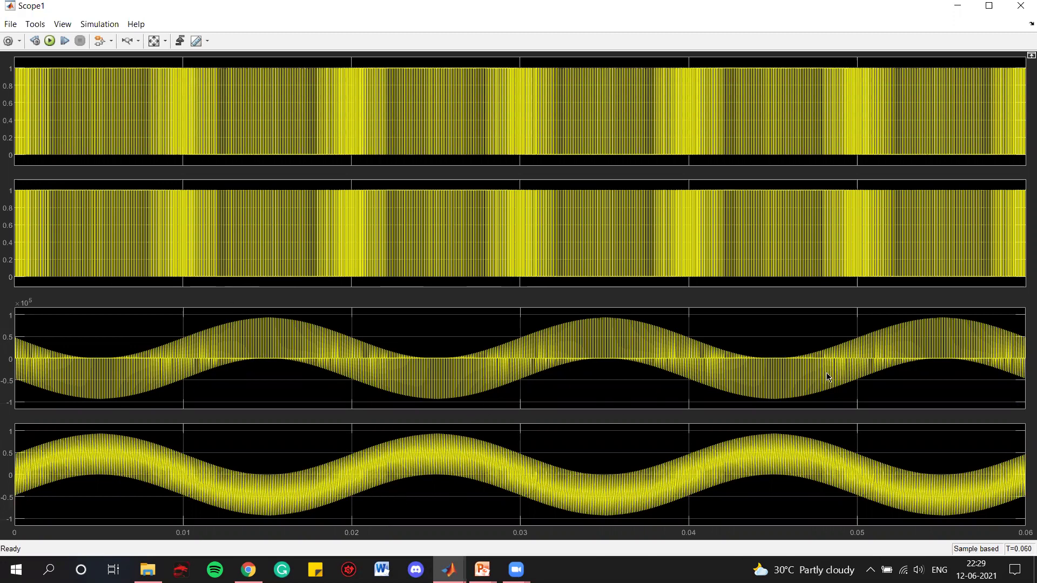
left_click(989, 6)
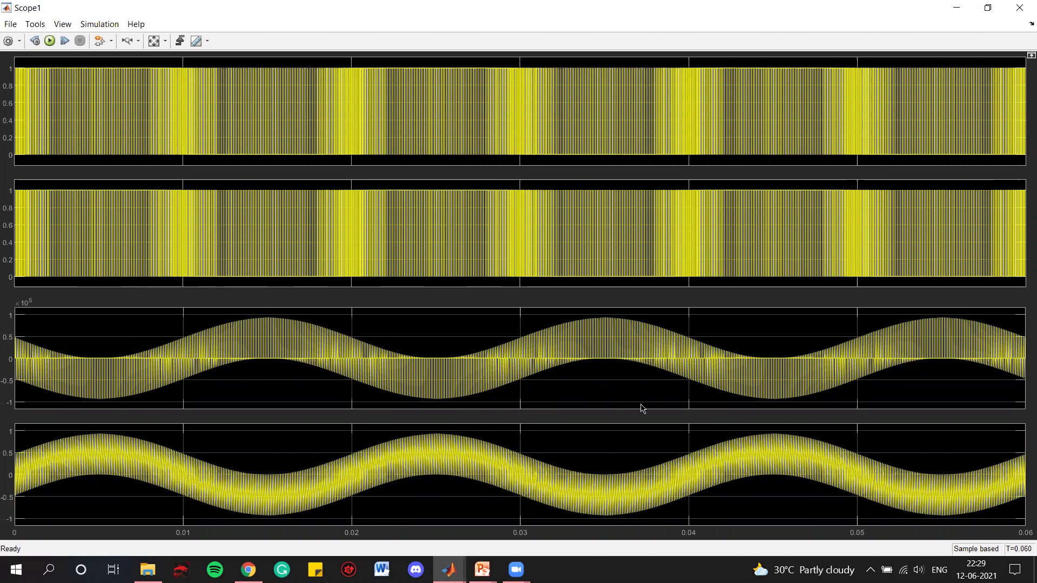
left_click(128, 41)
left_click(1020, 7)
Step: Set the simulation stop time to 0.1 and run the simulation
double_click(398, 46)
type("0.1")
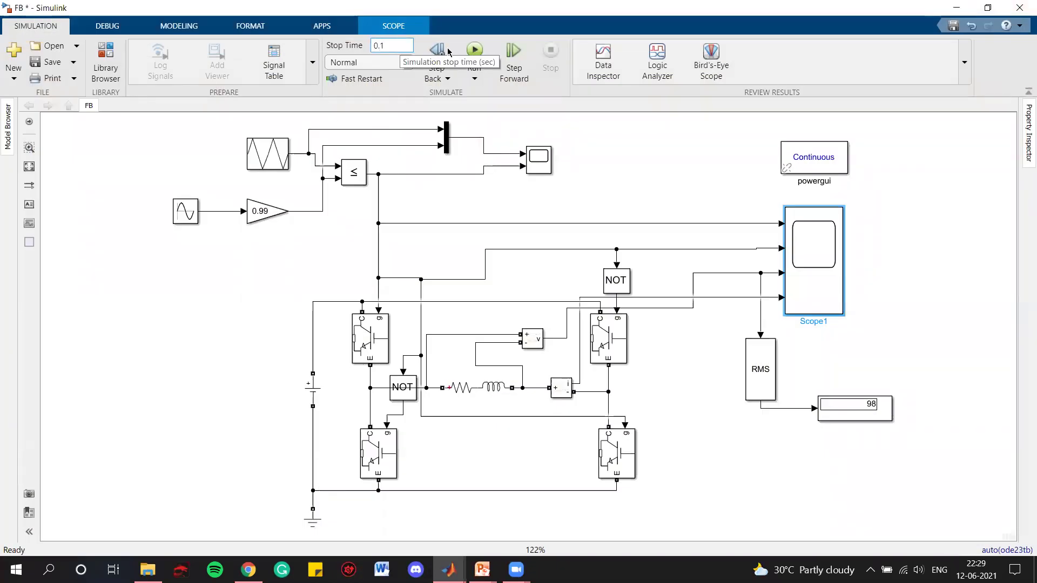
left_click(475, 51)
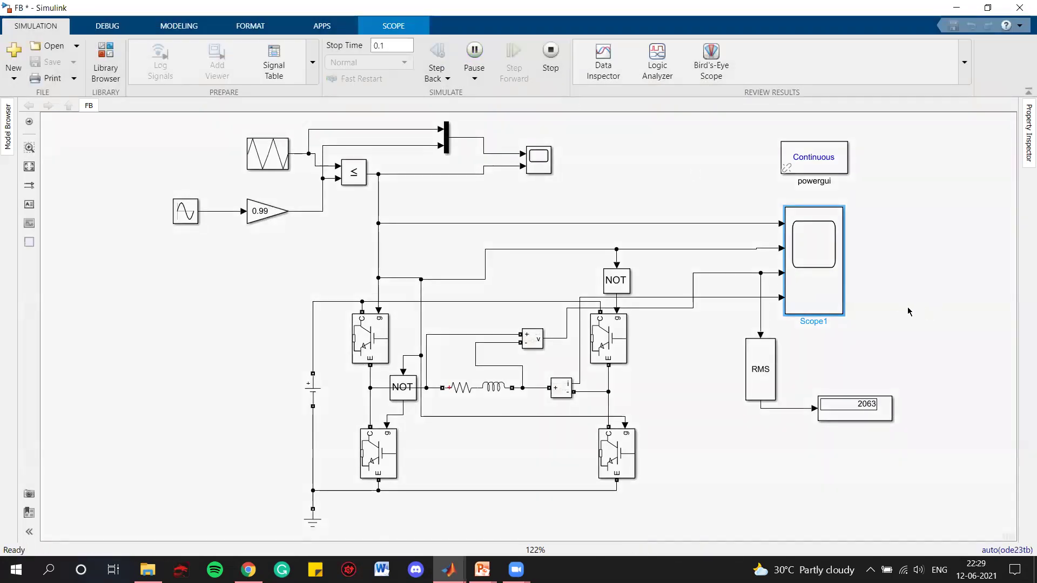
Step: Examine the load voltage and load current waveforms in the four-input Scope by zooming into several time spans and restoring the full view
double_click(813, 254)
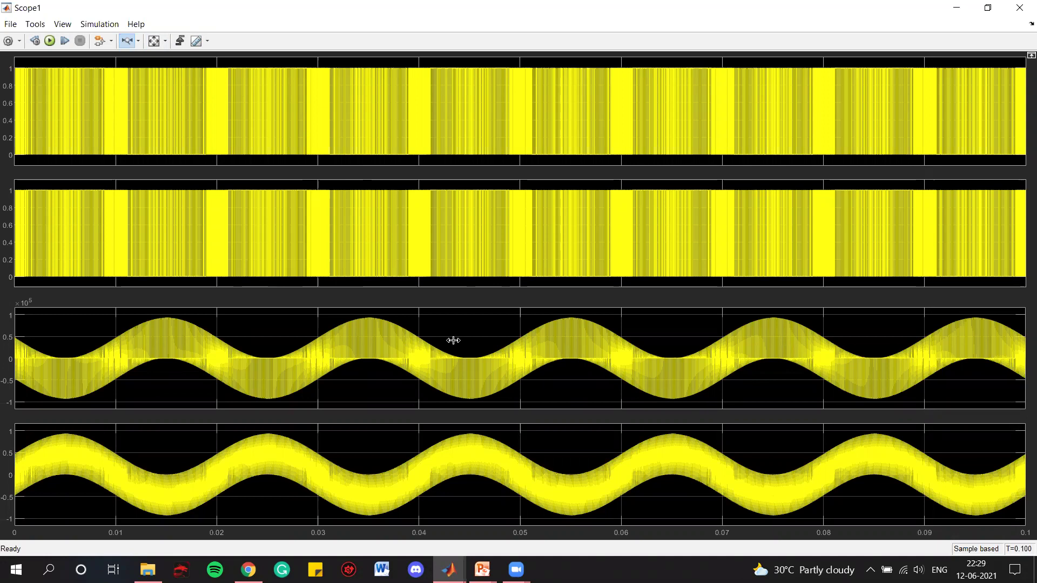
left_click_drag(399, 339, 338, 340)
left_click_drag(438, 330, 308, 332)
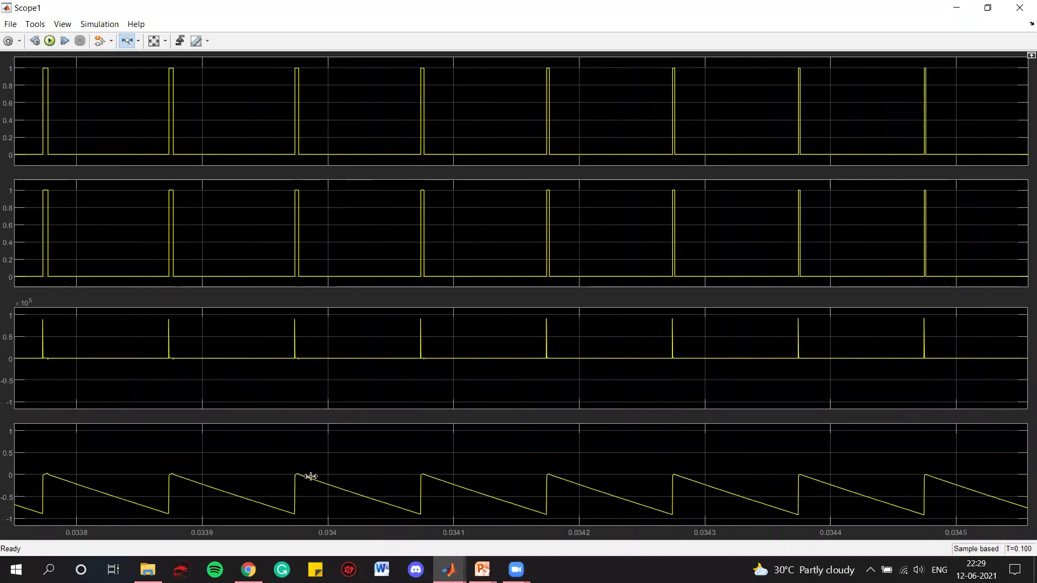
left_click(153, 41)
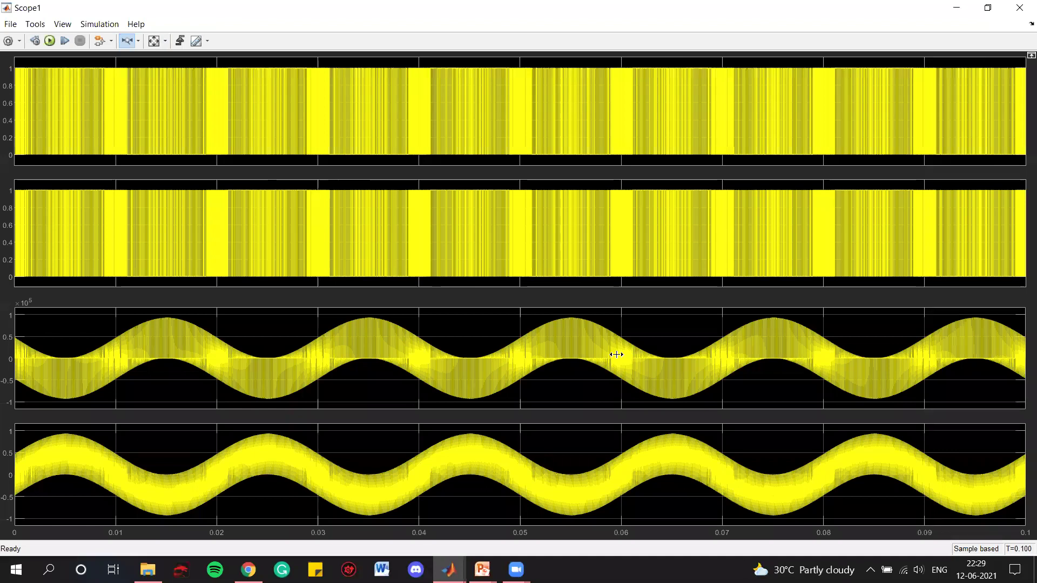
left_click_drag(724, 359, 468, 360)
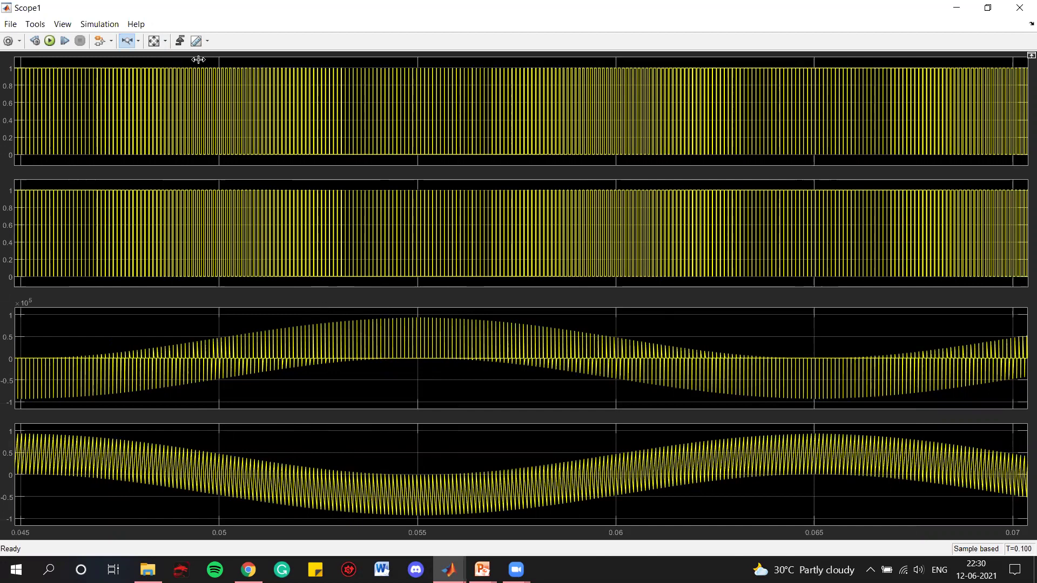
left_click(153, 41)
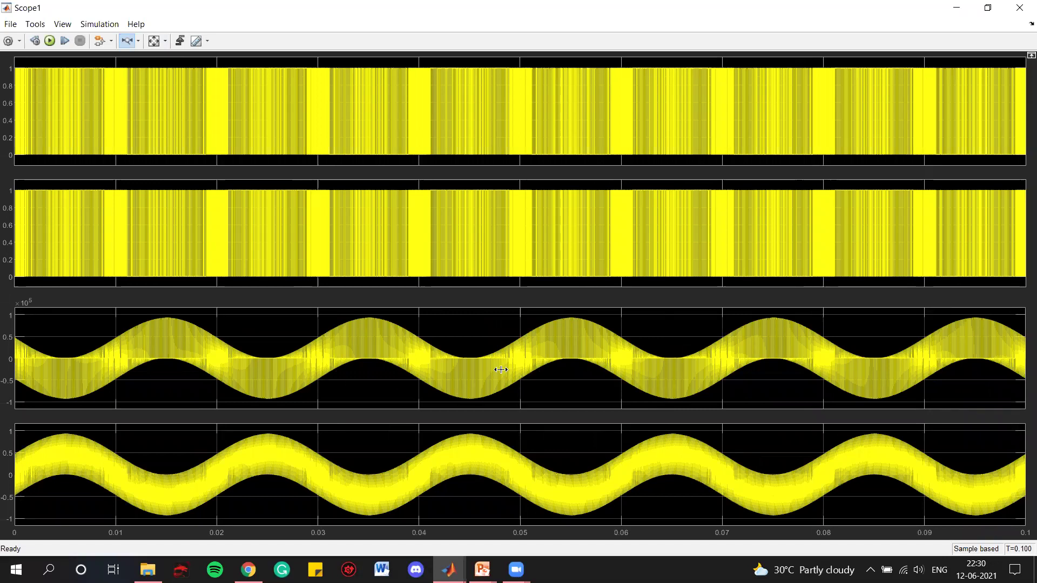
left_click_drag(535, 378, 288, 363)
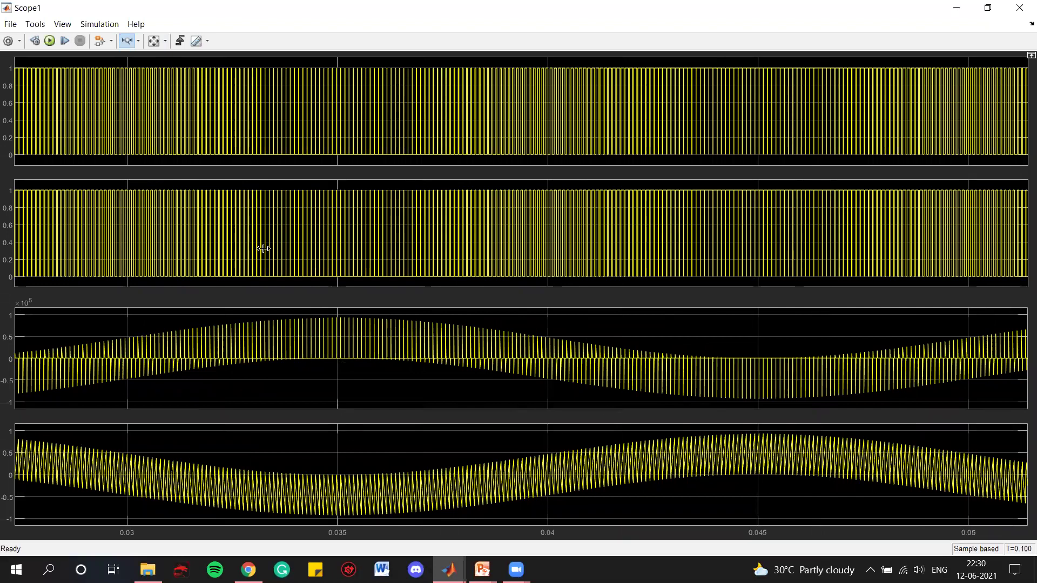
left_click(154, 41)
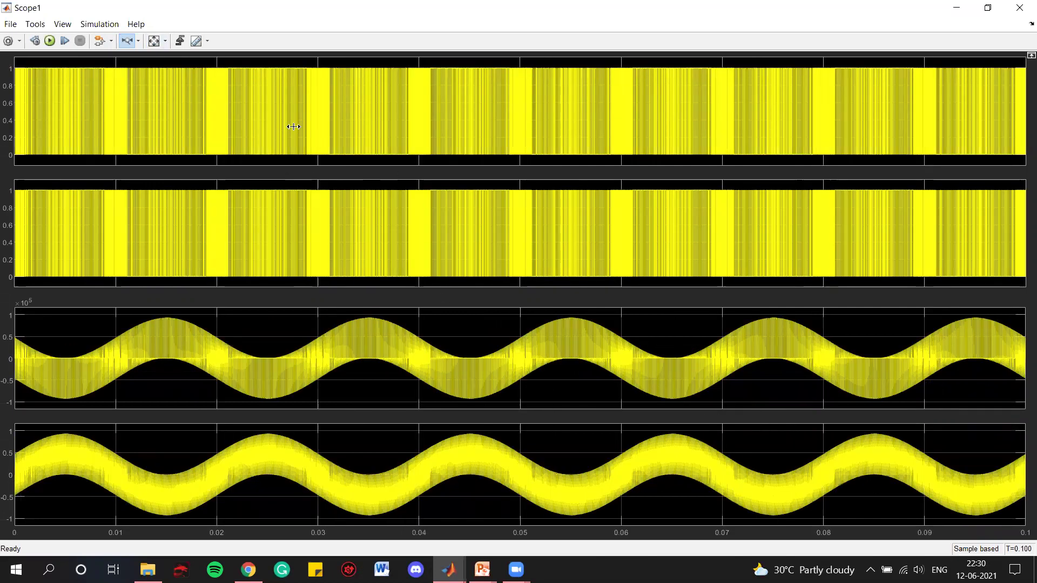
Step: Compare the first two gating signals in the Scope at close range around 0.024 s, then close the Scope
left_click_drag(244, 135, 246, 135)
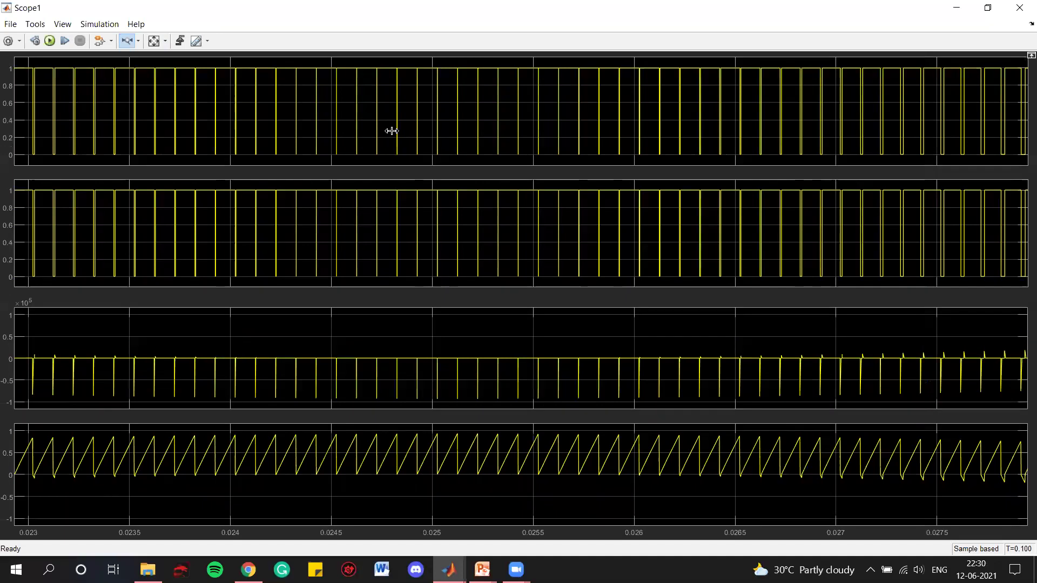
left_click_drag(392, 131, 134, 131)
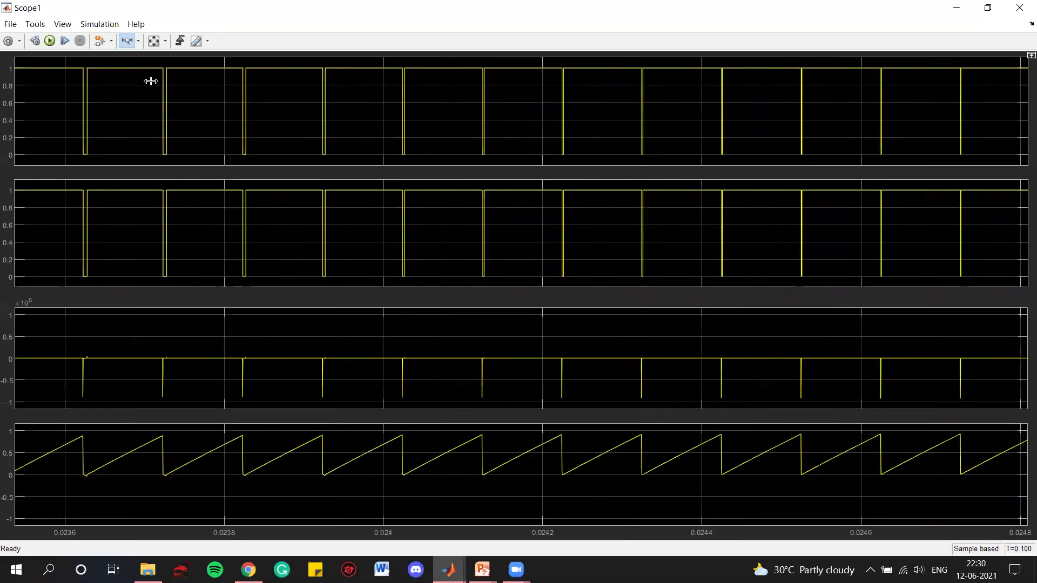
left_click(154, 41)
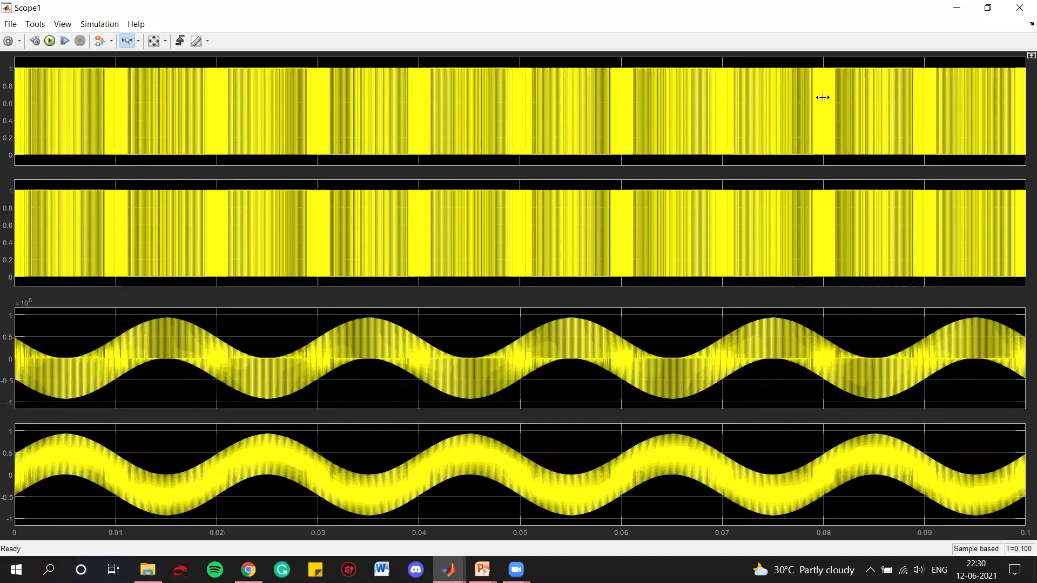
left_click(1019, 7)
left_click(983, 282)
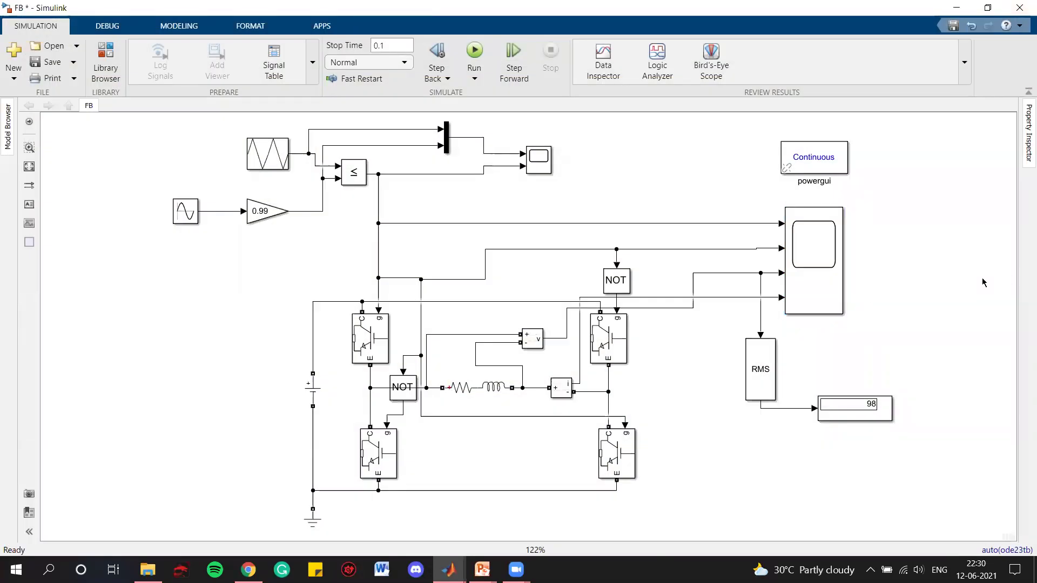
Step: Rewire the Scope's second input from the upper NOT block's input line to its output line and run the simulation
left_click(648, 249)
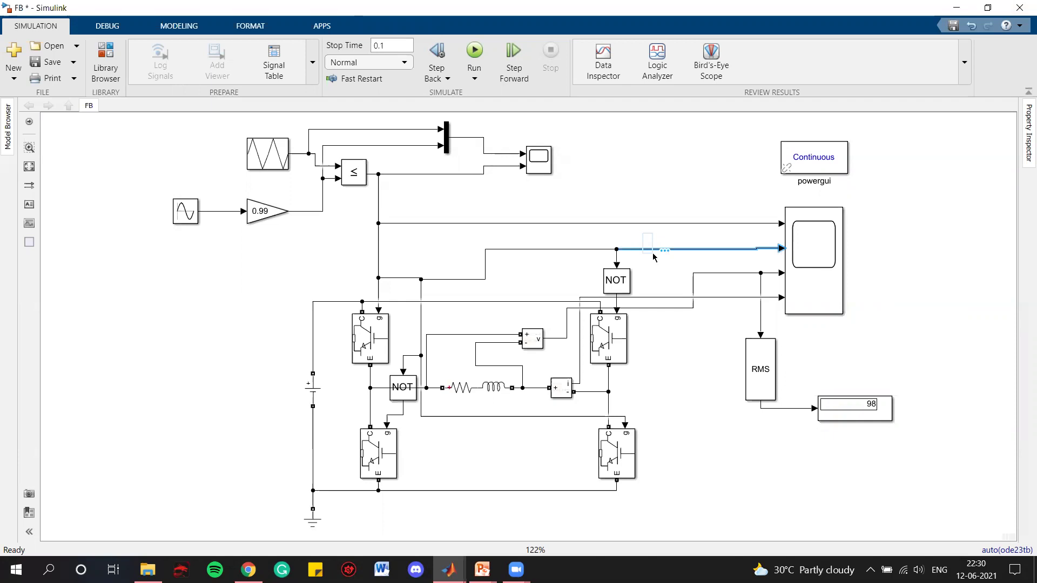
key("Delete")
left_click_drag(780, 247, 618, 298)
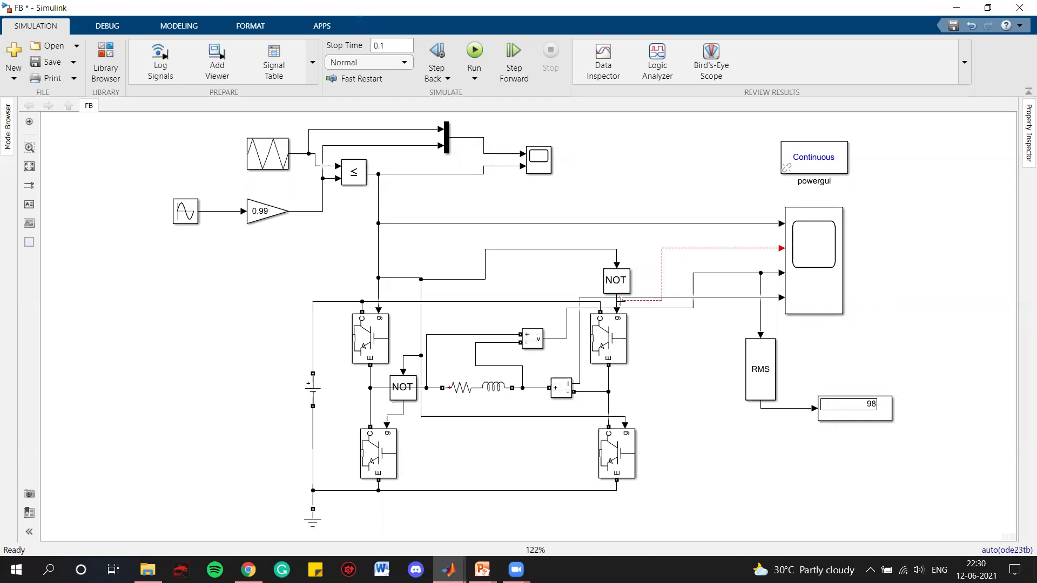
key("ctrl+t")
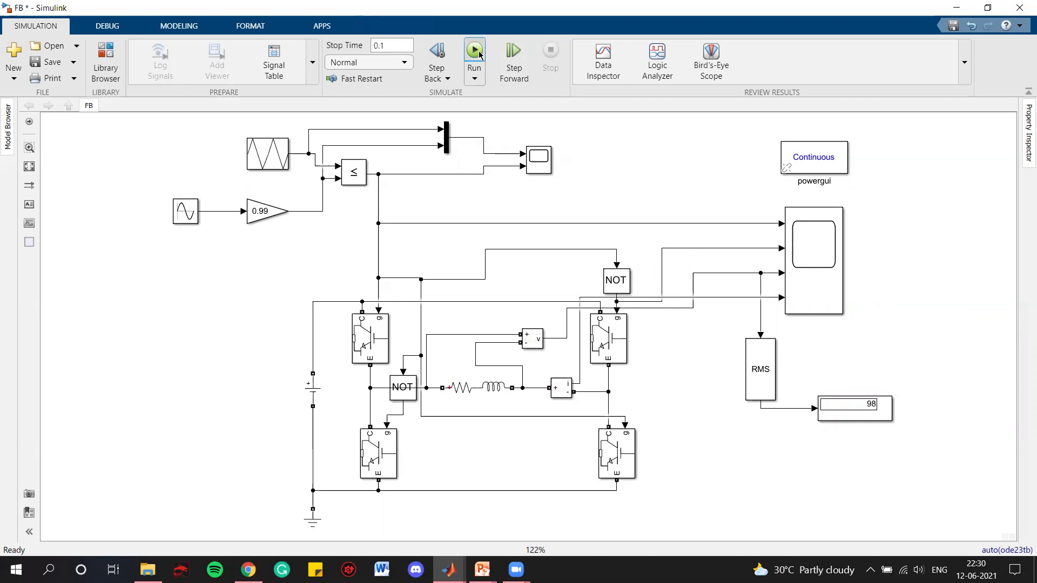
Step: Compare the gating signals before and after the upper NOT block, and inspect the load voltage pulses in the Scope over narrow time spans
left_click(828, 298)
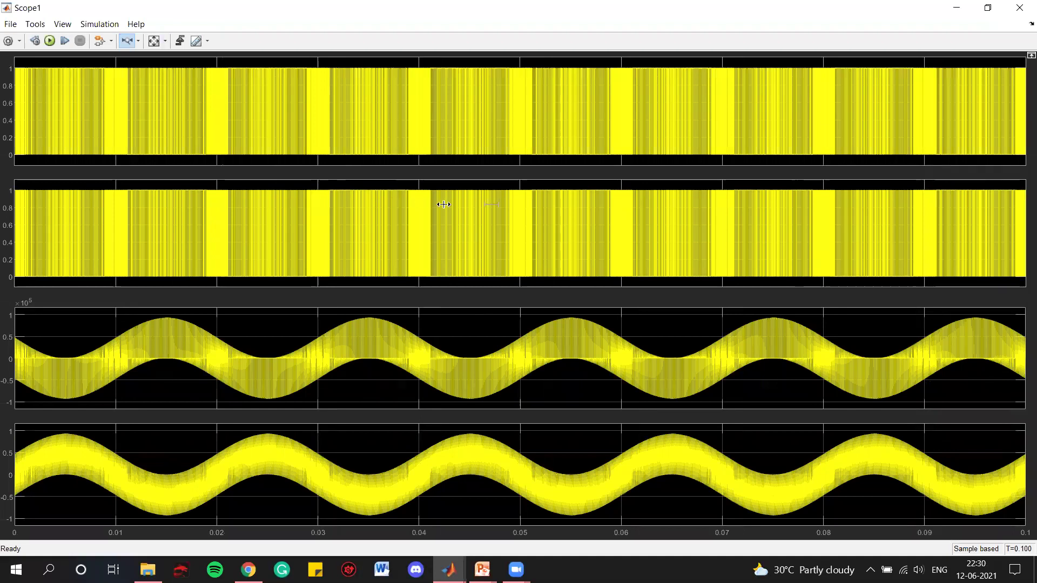
left_click_drag(444, 204, 498, 204)
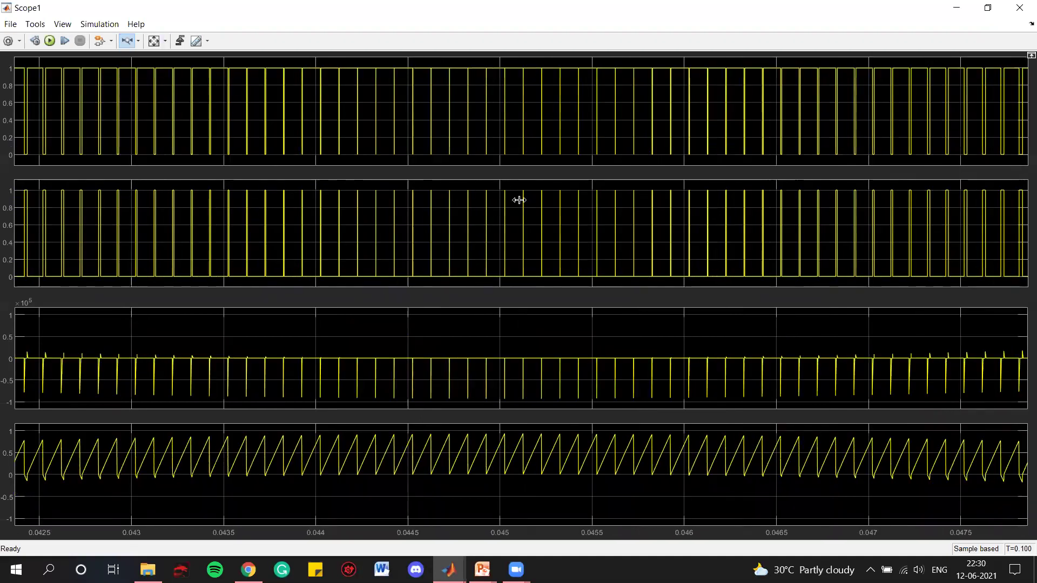
left_click_drag(177, 205, 87, 209)
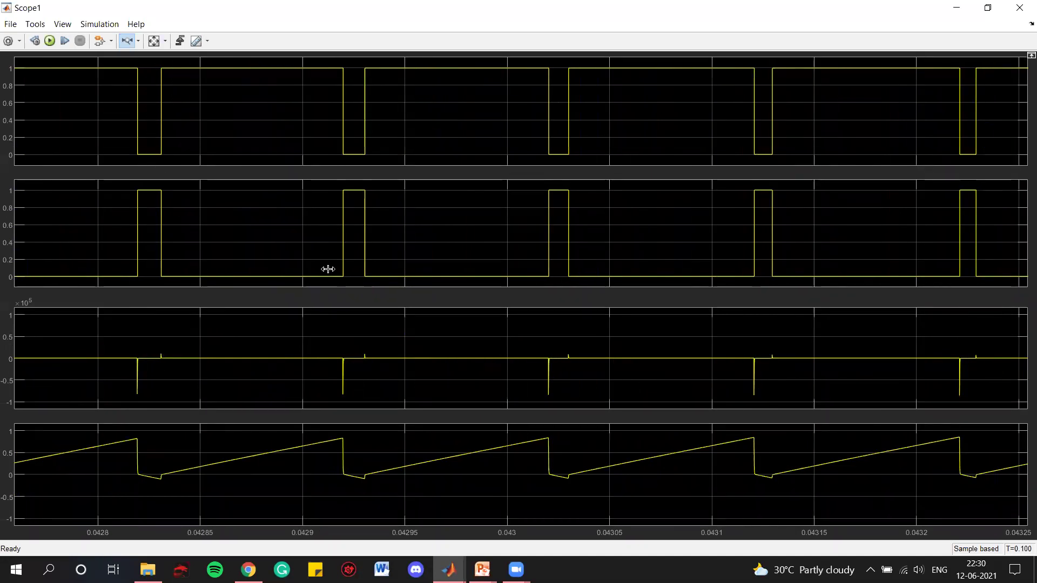
left_click(154, 41)
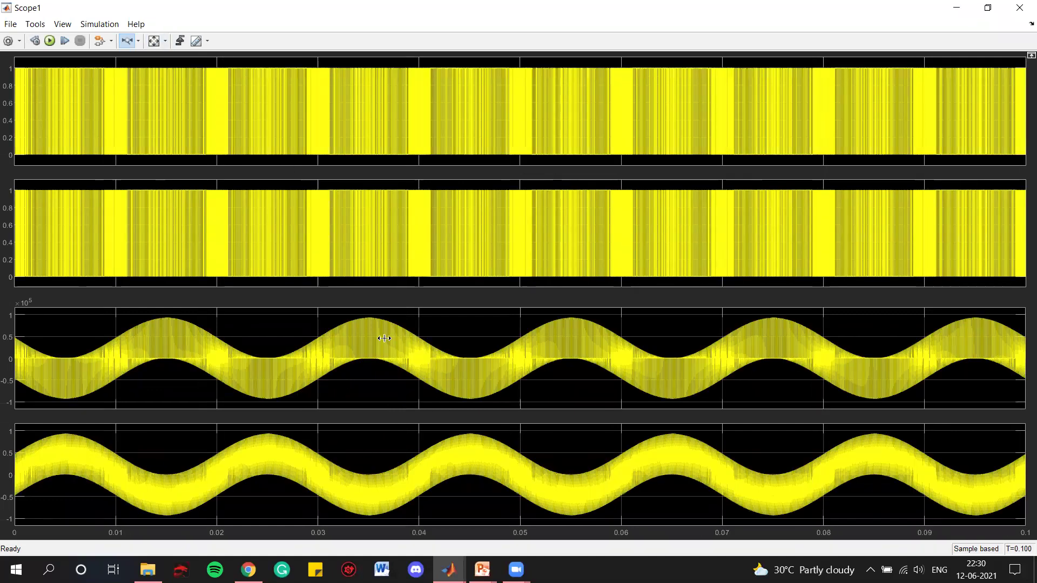
left_click(345, 342)
left_click(475, 341)
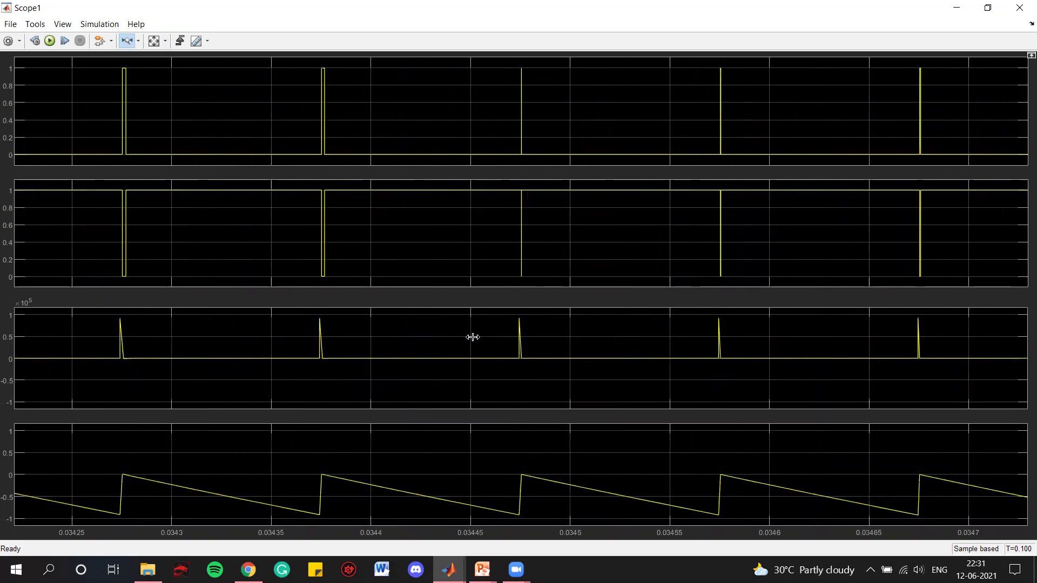
left_click(154, 41)
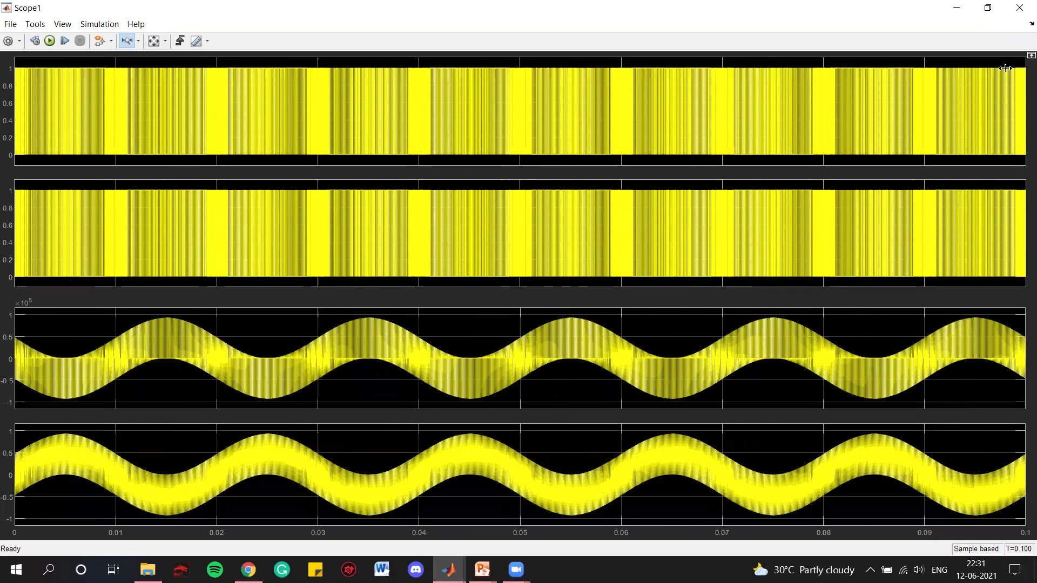
left_click(1019, 8)
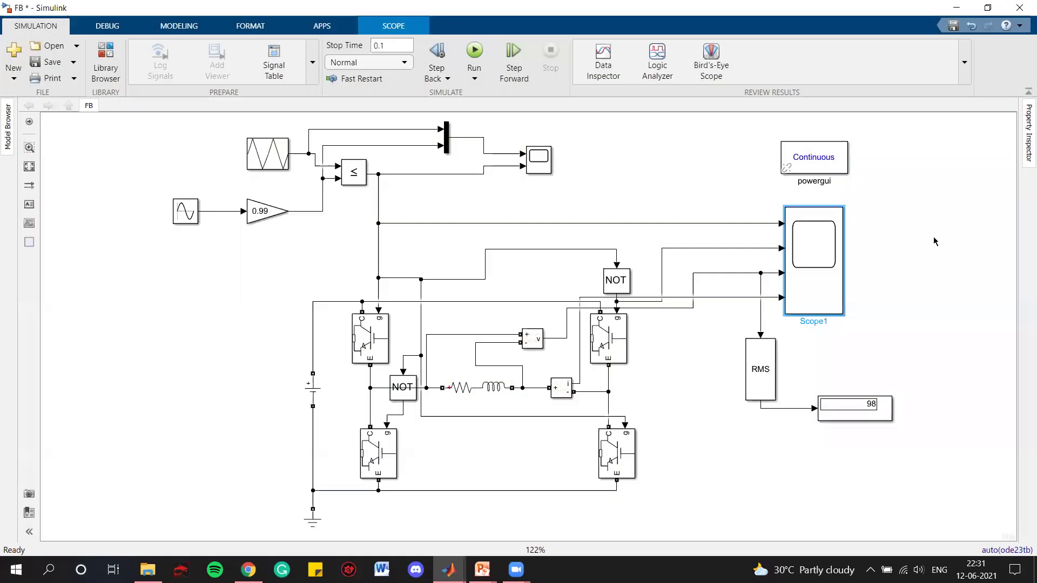
left_click(936, 267)
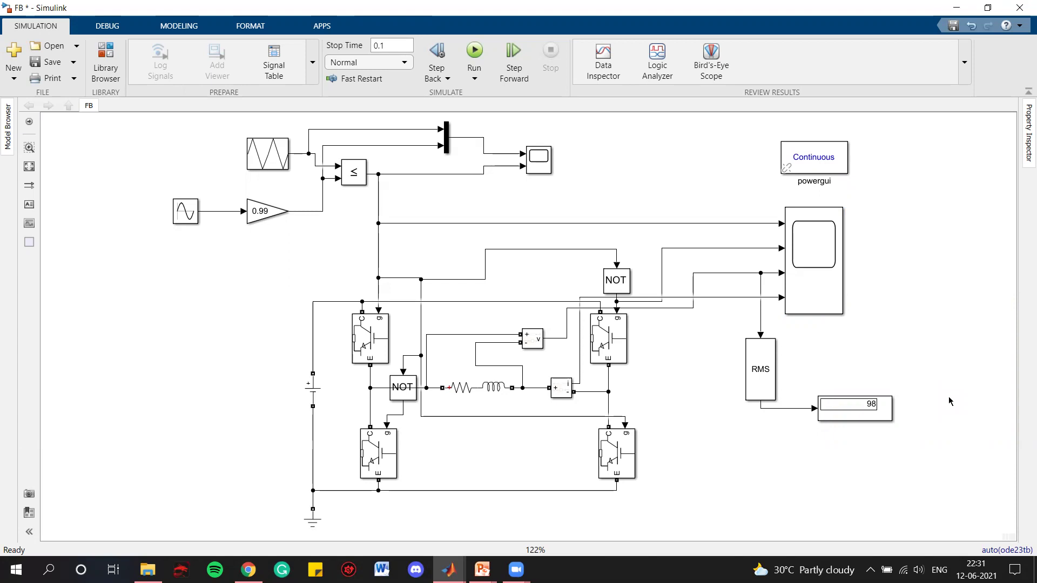
Step: Switch to the SPWM slide show in PowerPoint and advance to the closing slide
left_click(604, 447)
key("alt+Tab")
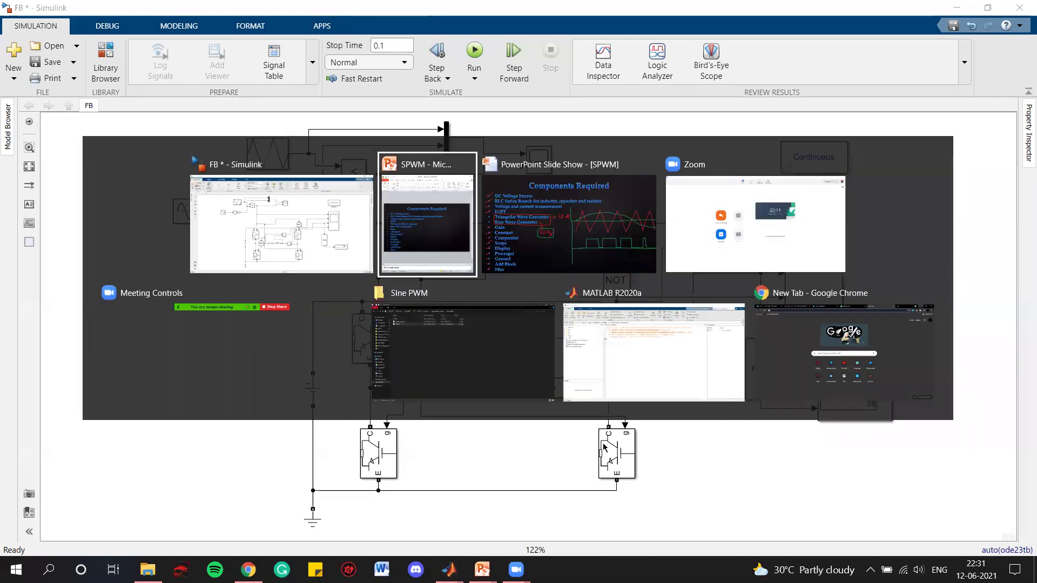
key("alt+Tab")
key("Right")
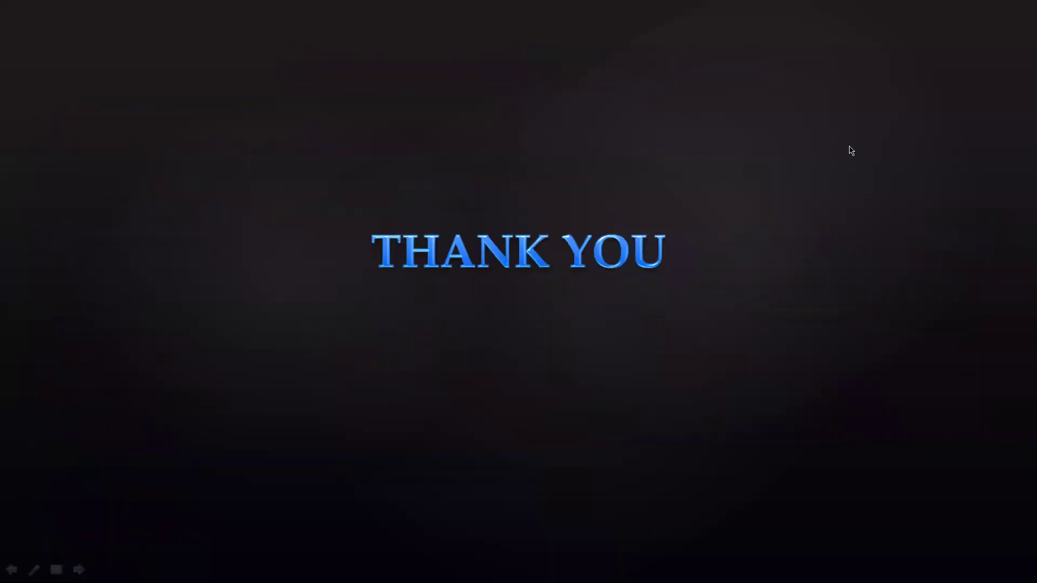